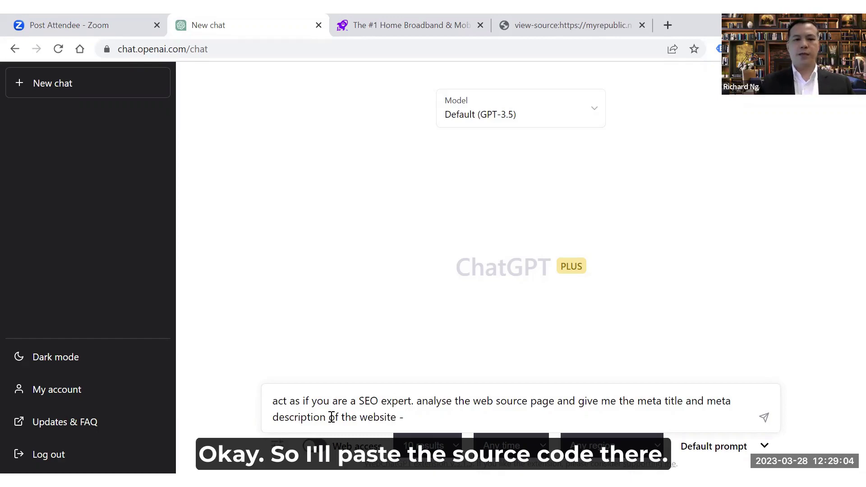
Paste the copied MyRepublic page source after the SEO prompt and send it.
right_click(419, 419)
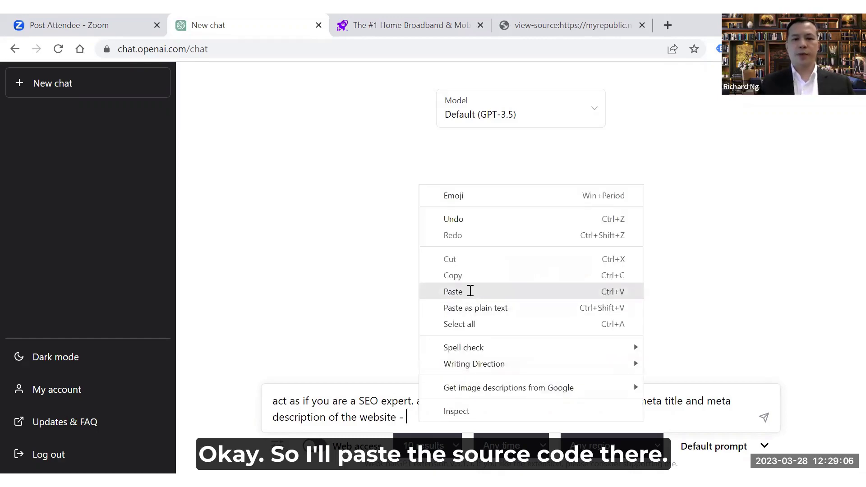
left_click(470, 292)
left_click(768, 417)
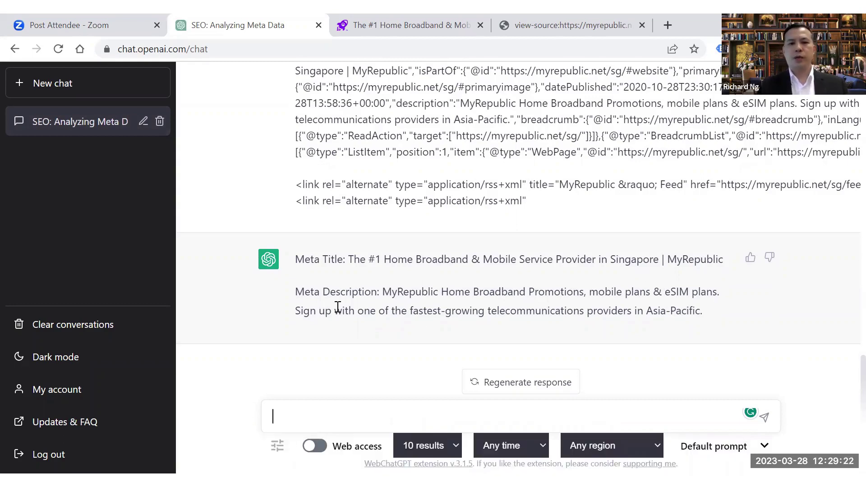
Highlight ChatGPT's Meta Title and Meta Description reply.
left_click_drag(706, 313, 257, 265)
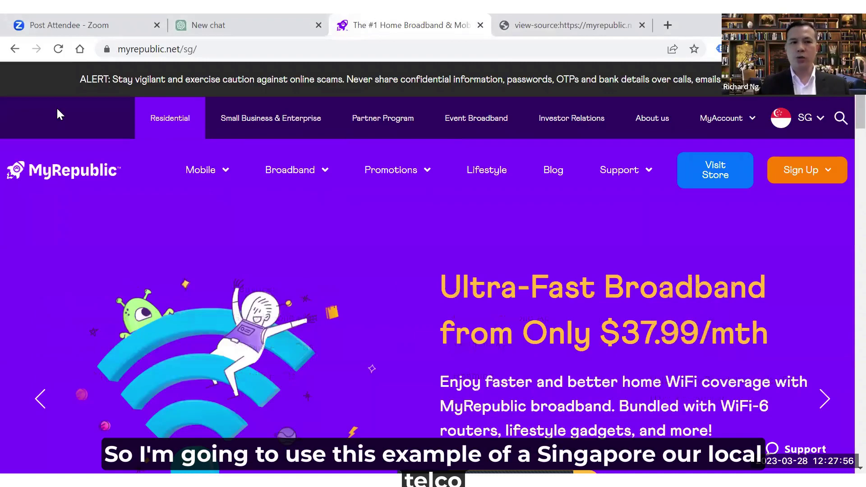
Switch to the view-source tab showing the myrepublic.net/sg/ HTML.
right_click(324, 246)
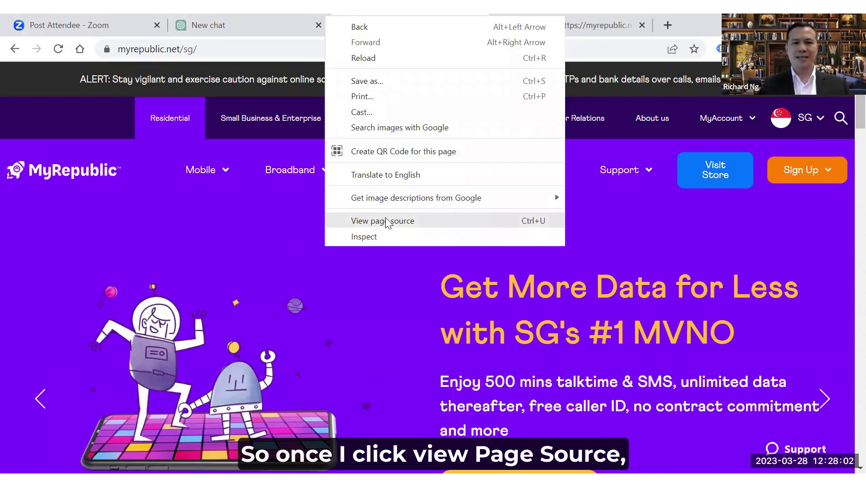
left_click(321, 228)
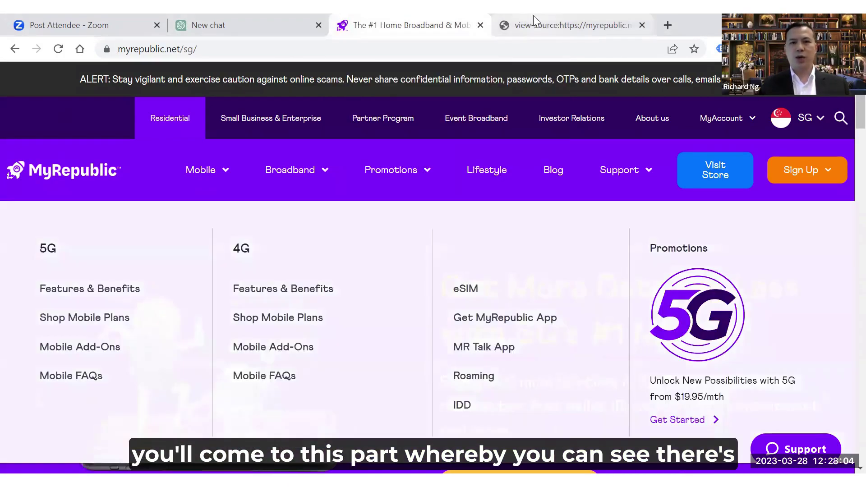
left_click(533, 15)
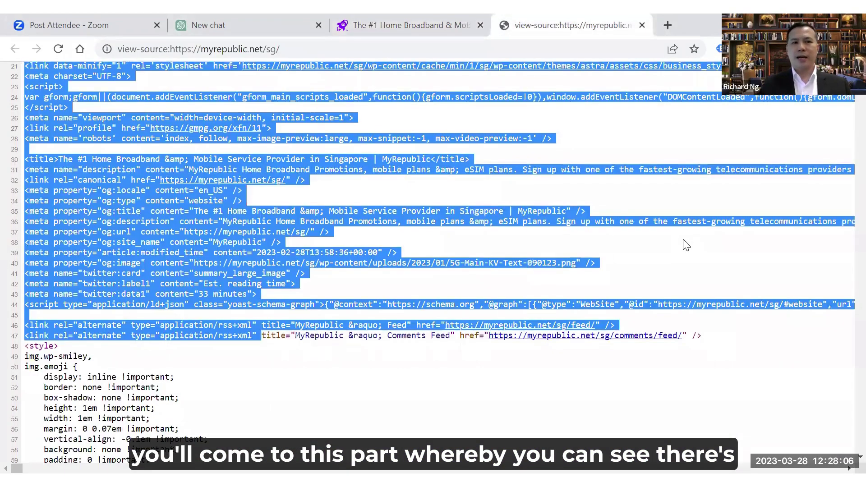
scroll(686, 245, "up", 5)
scroll(686, 245, "down", 6)
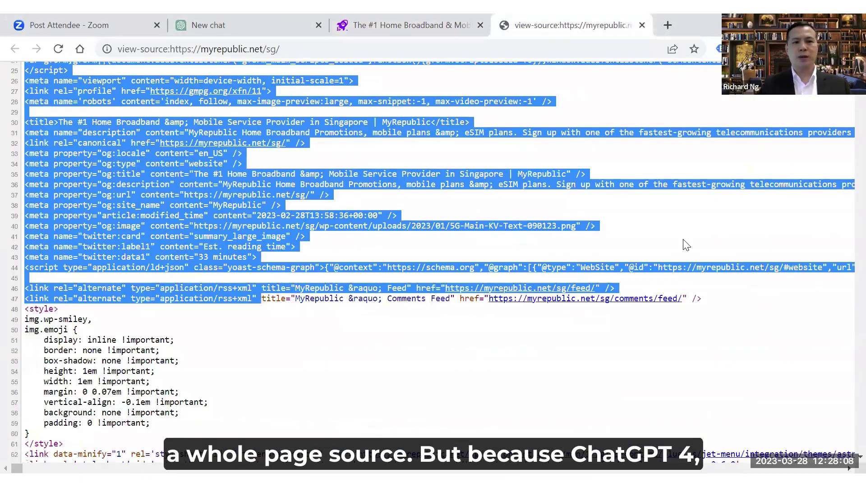
scroll(632, 245, "down", 3)
scroll(559, 206, "down", 10)
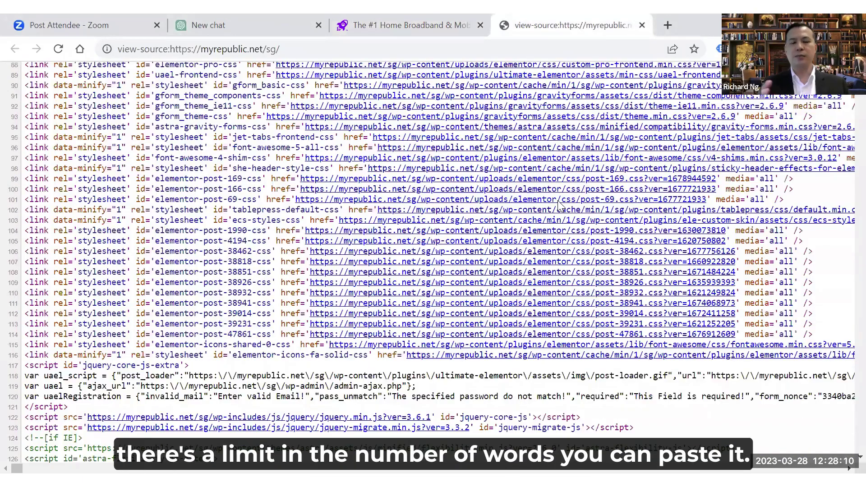
Copy page source lines 1 through 47 and return to the new ChatGPT chat.
key("ctrl+a")
key("Home")
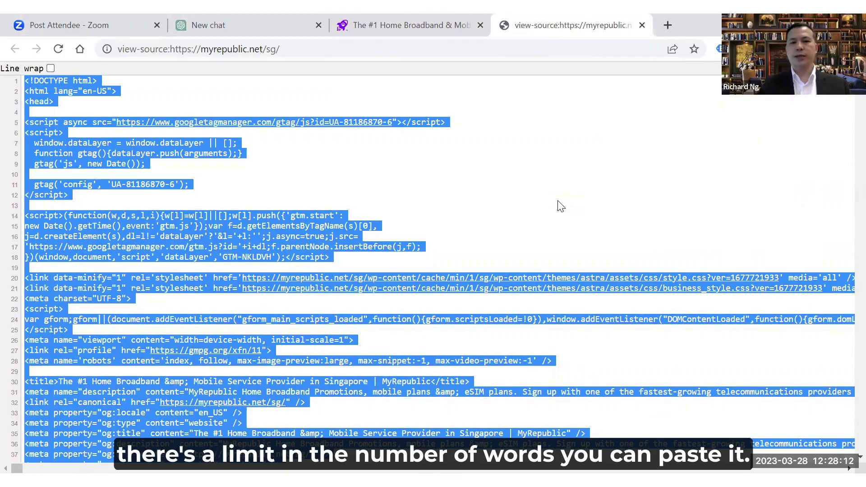
scroll(191, 275, "down", 5)
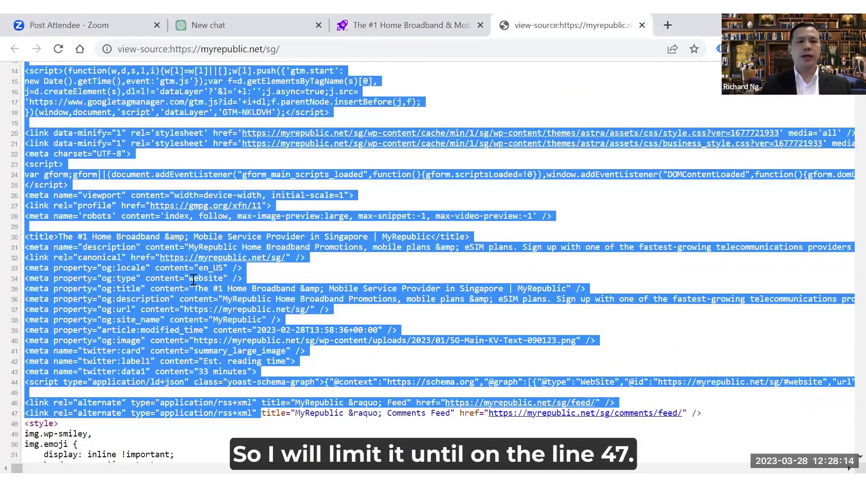
left_click(261, 338, "shift")
scroll(127, 264, "up", 1)
right_click(126, 265)
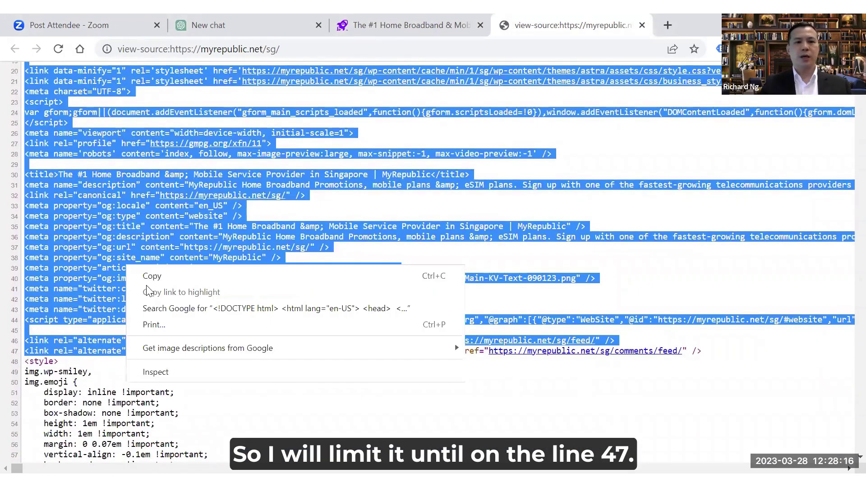
left_click(152, 274)
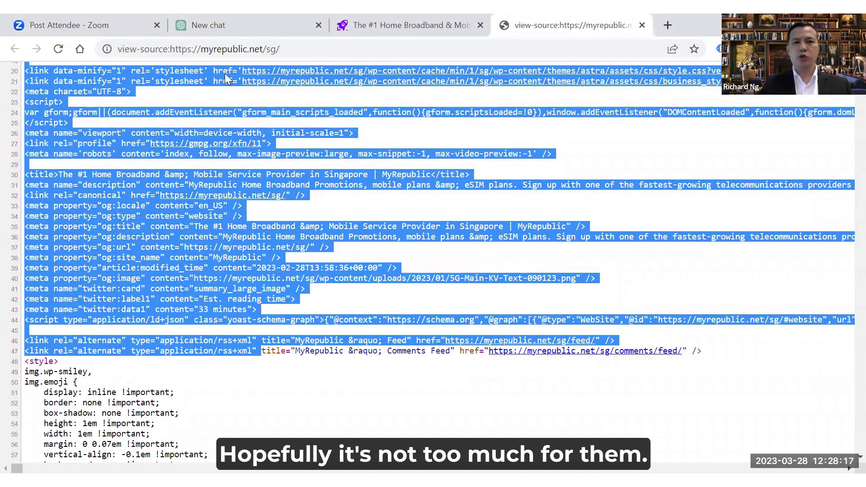
left_click(226, 20)
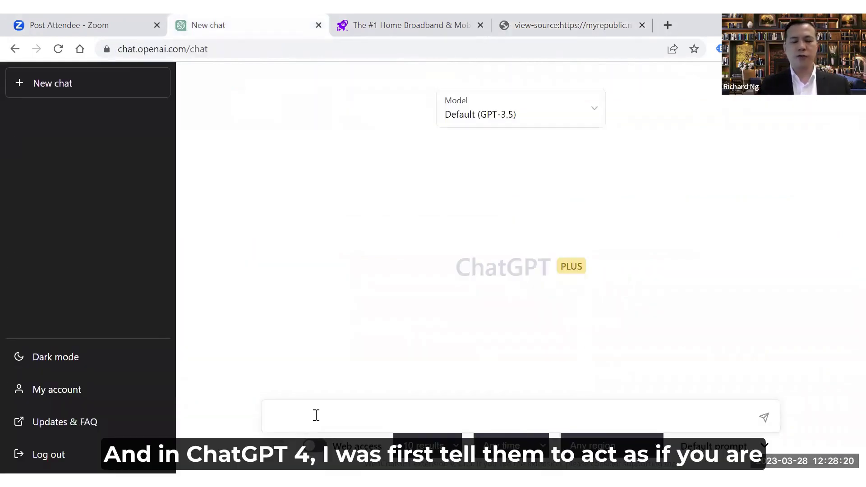
Type 'act as if you are a SEO expert. analyse the web source page and give me the meta title and meta description of the website -'.
type("act ")
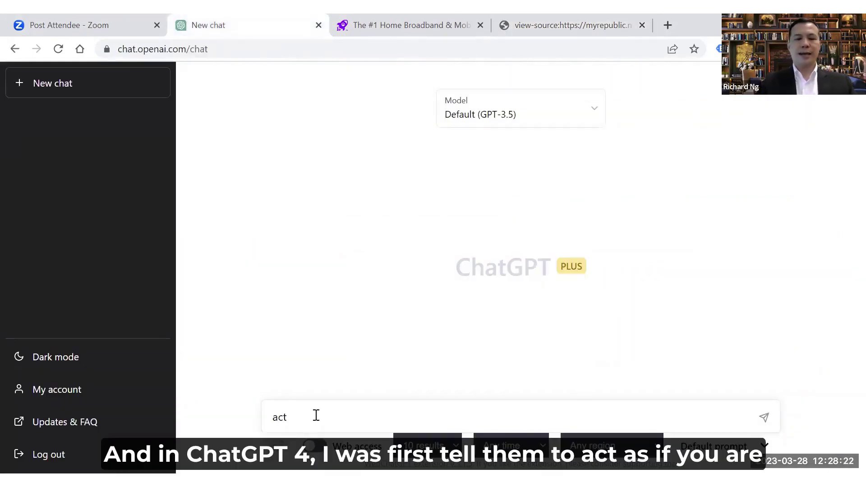
type("as if you a")
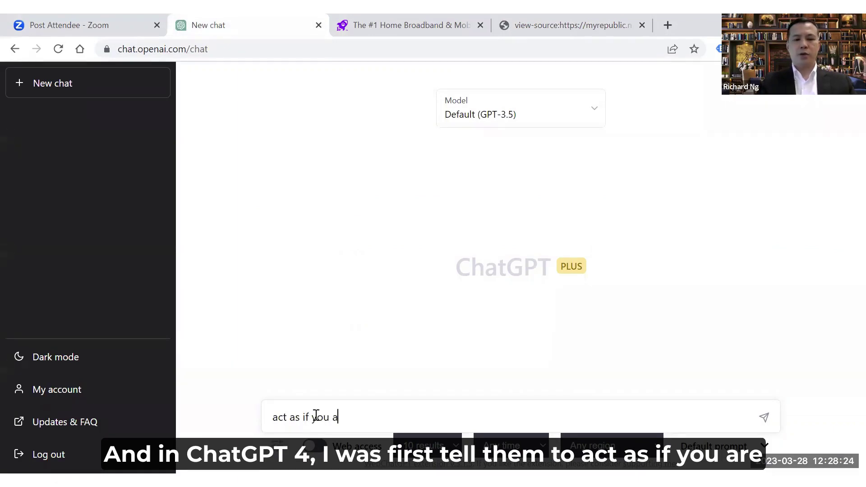
type("re")
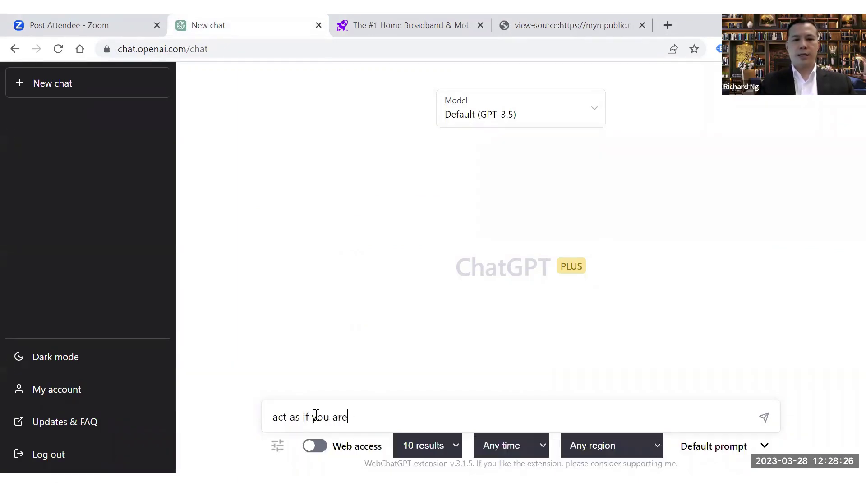
type("a a SE")
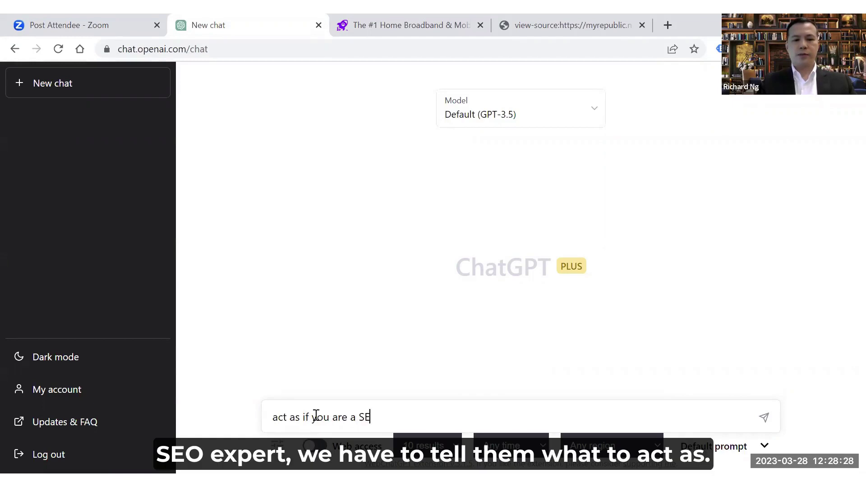
type("O expert.")
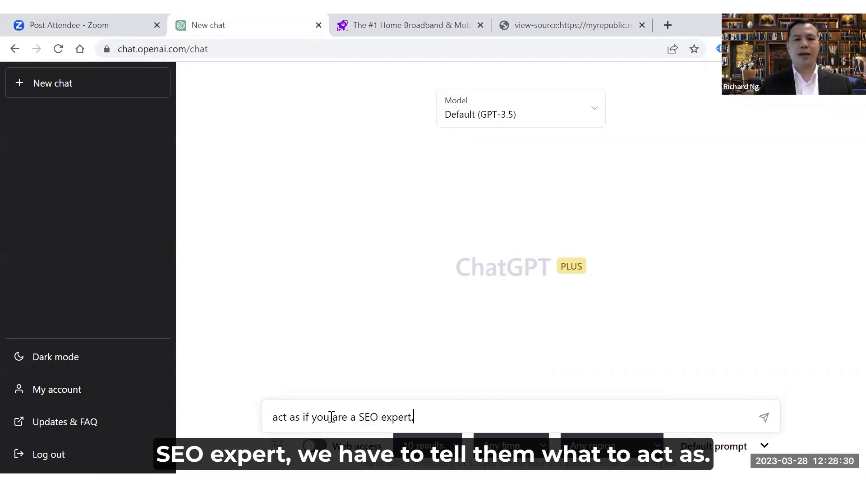
type(" analys")
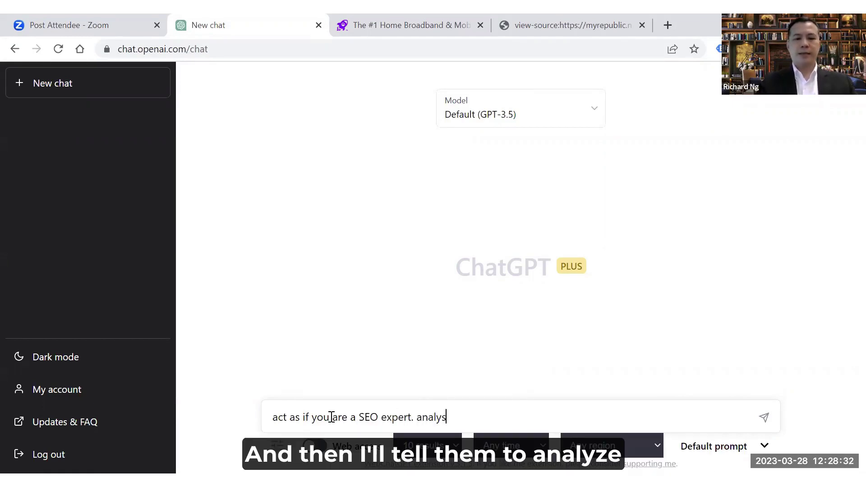
type("e the we")
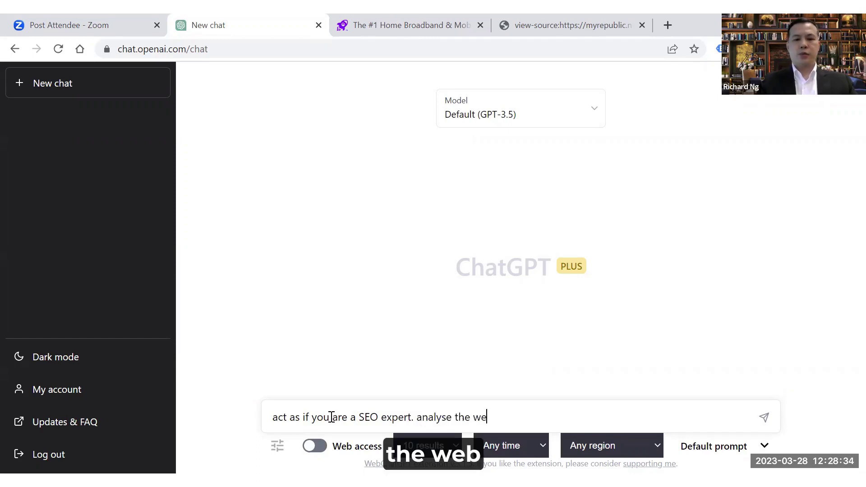
type("b ")
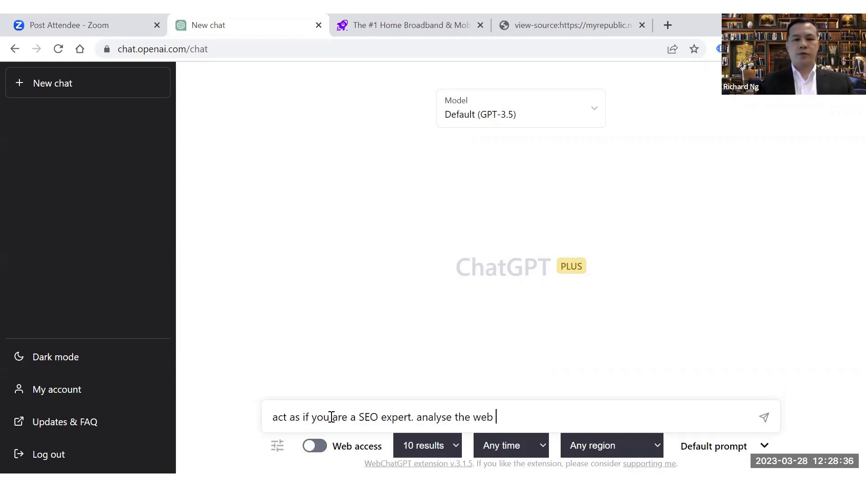
type("source page ")
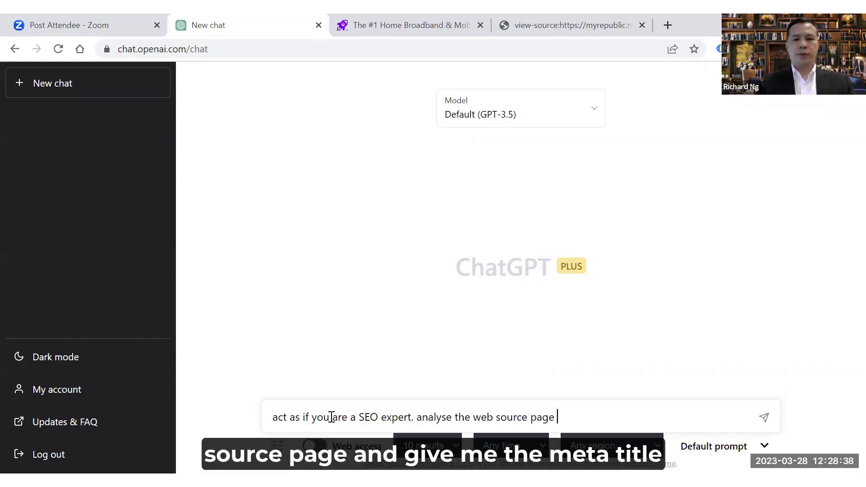
type("and give")
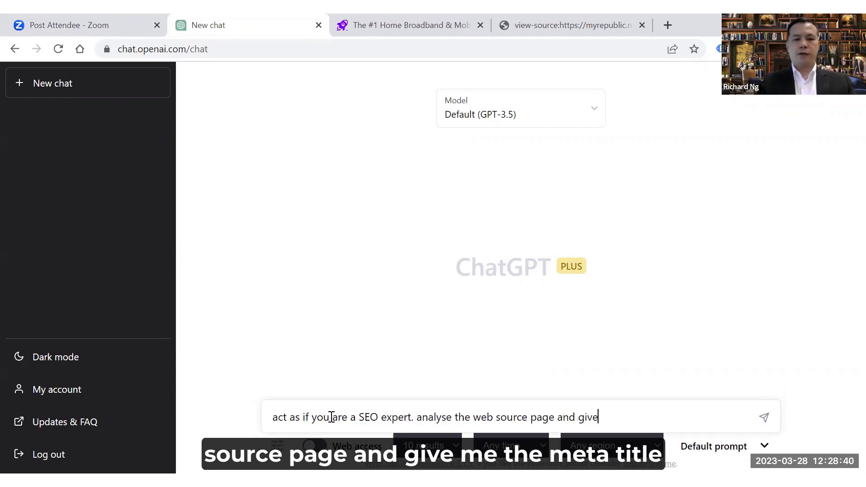
type(" me the meta tilt")
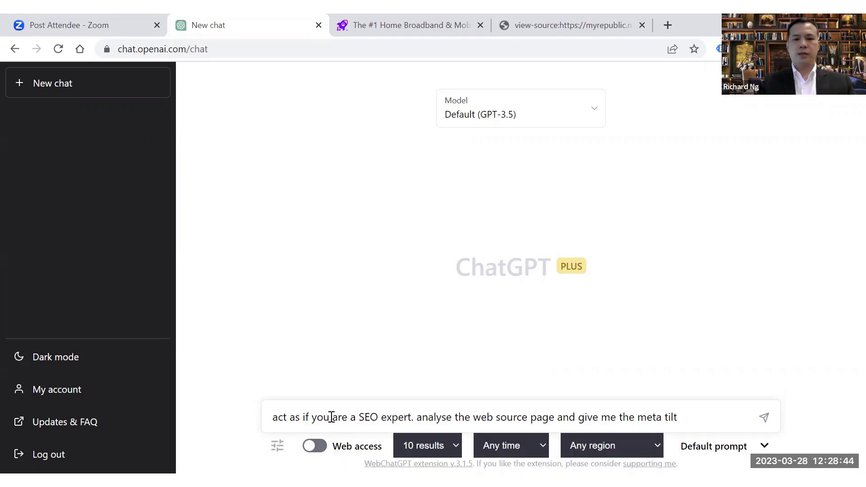
key("BackSpace")
key("BackSpace")
type("tle and ")
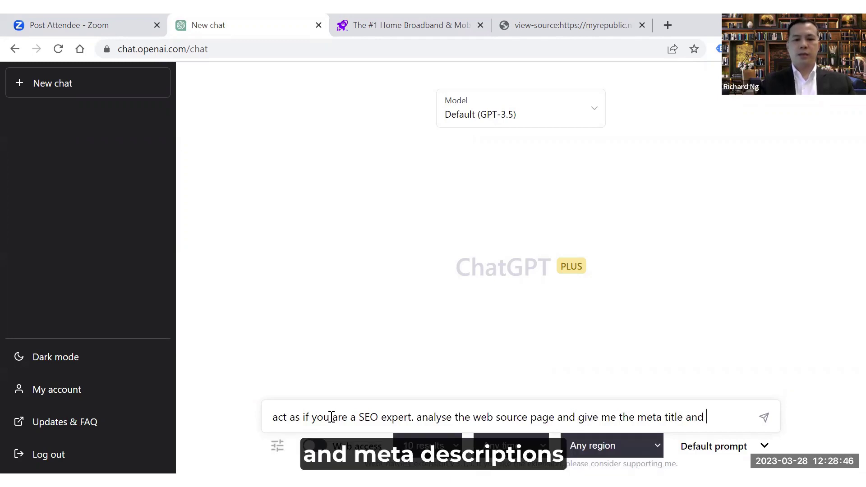
type("meta desc")
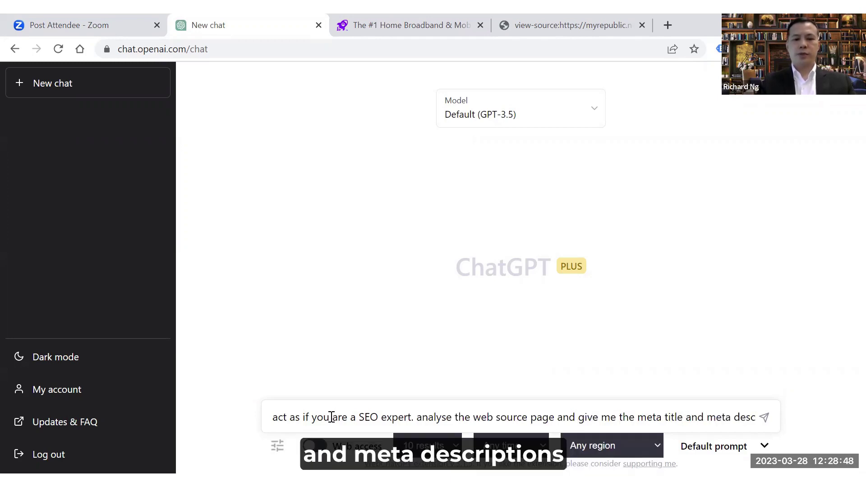
type("itpio")
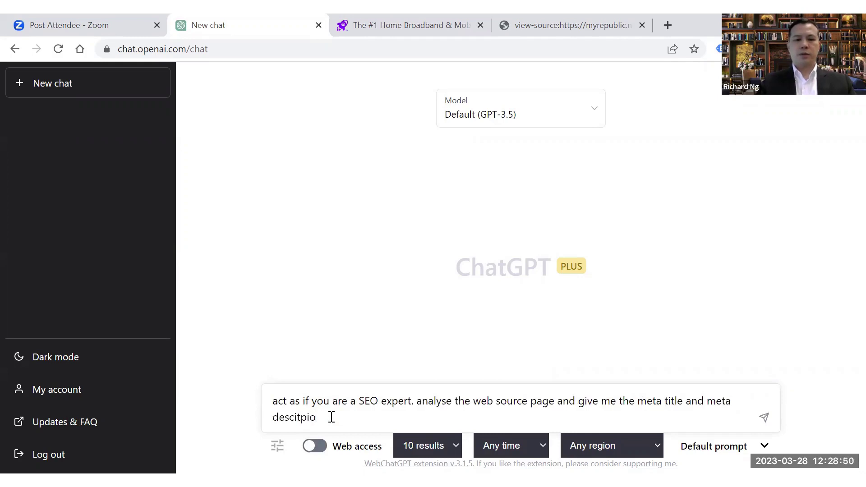
key("BackSpace")
key("BackSpace")
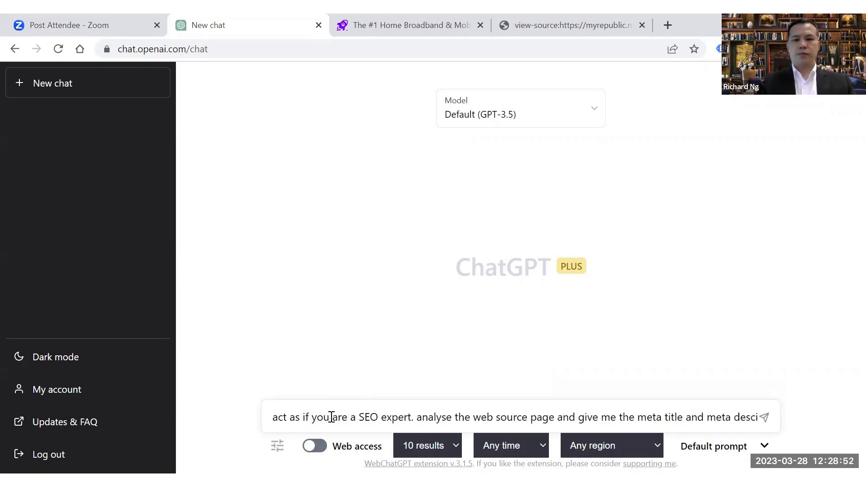
type("ritp")
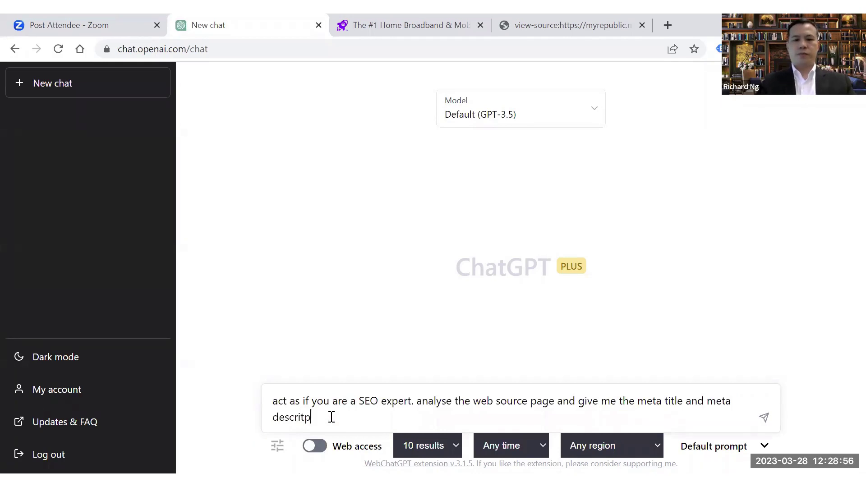
key("BackSpace")
key("BackSpace")
type("ption of the")
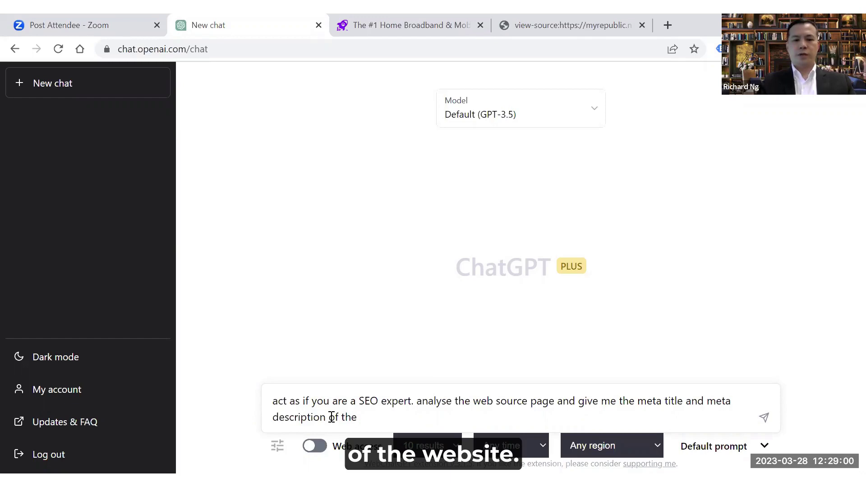
type(" webstie")
key("BackSpace")
key("BackSpace")
key("BackSpace")
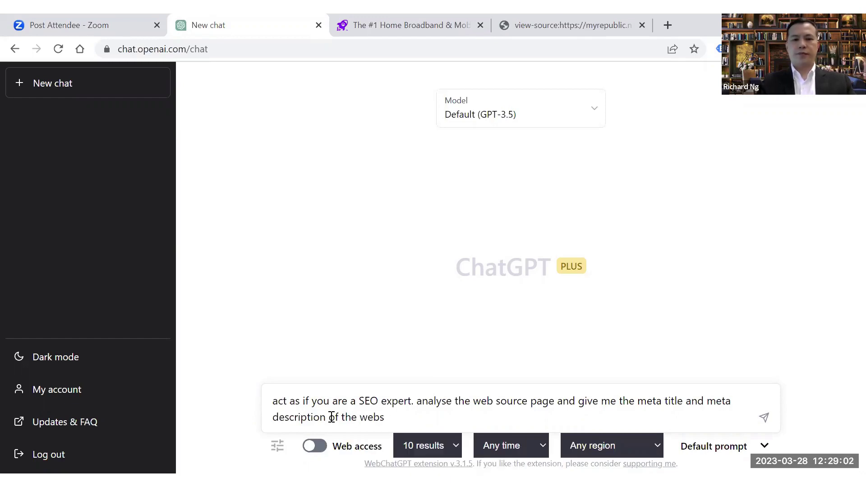
type("ite -")
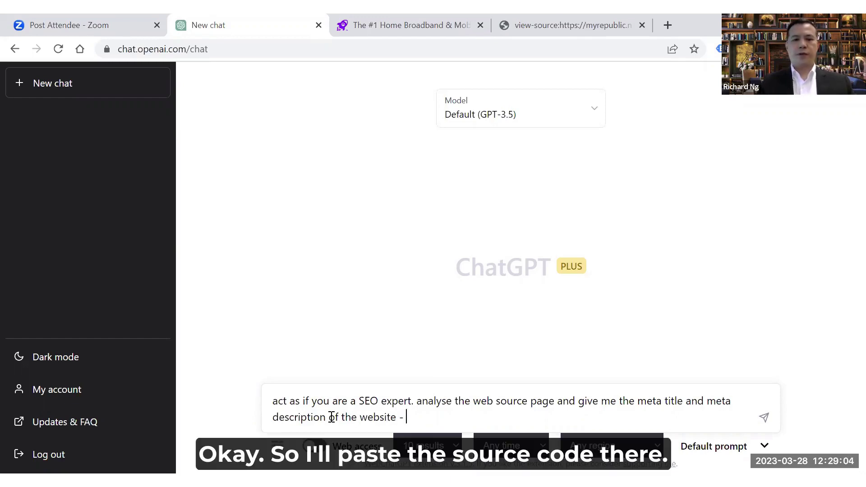
Paste the page source after the prompt, send it, and select the returned MyRepublic meta title and description.
right_click(419, 417)
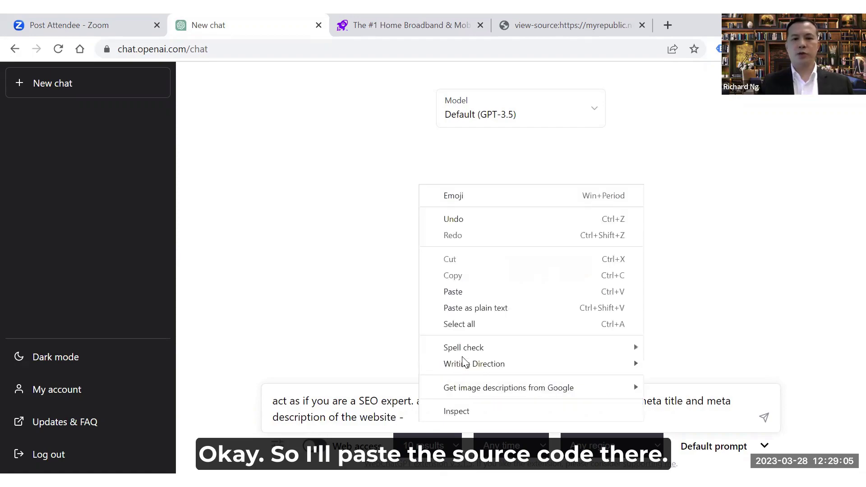
left_click(469, 293)
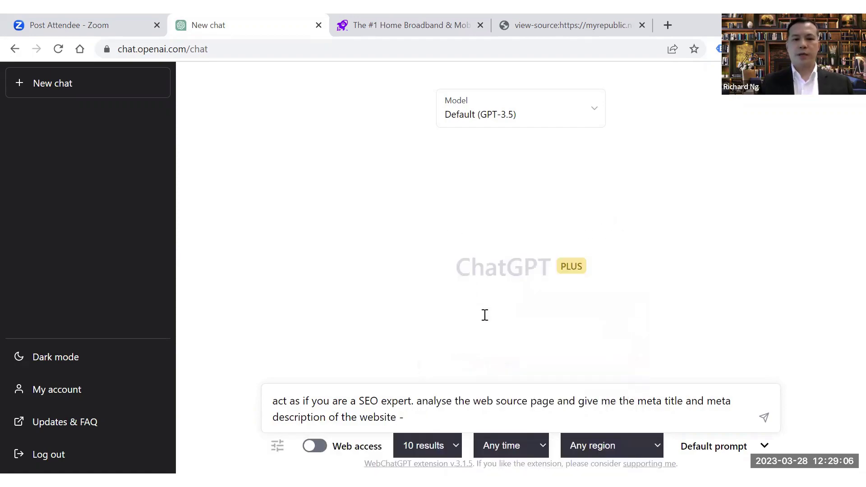
left_click(764, 418)
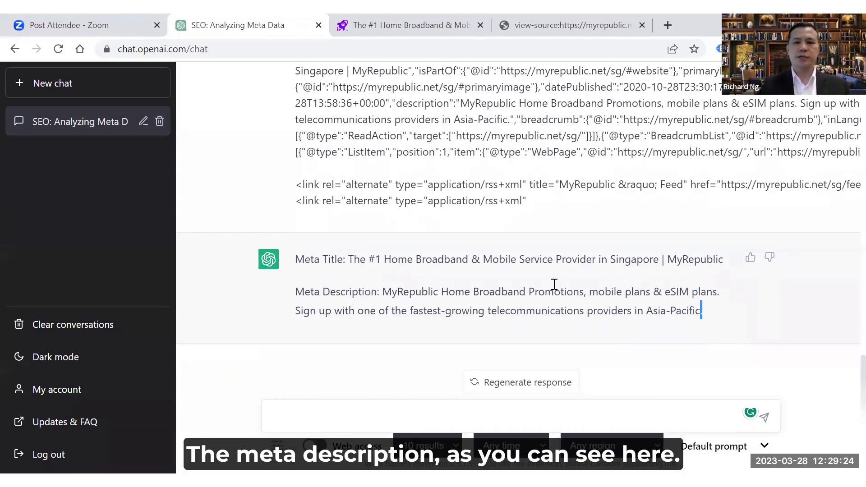
left_click_drag(554, 284, 260, 270)
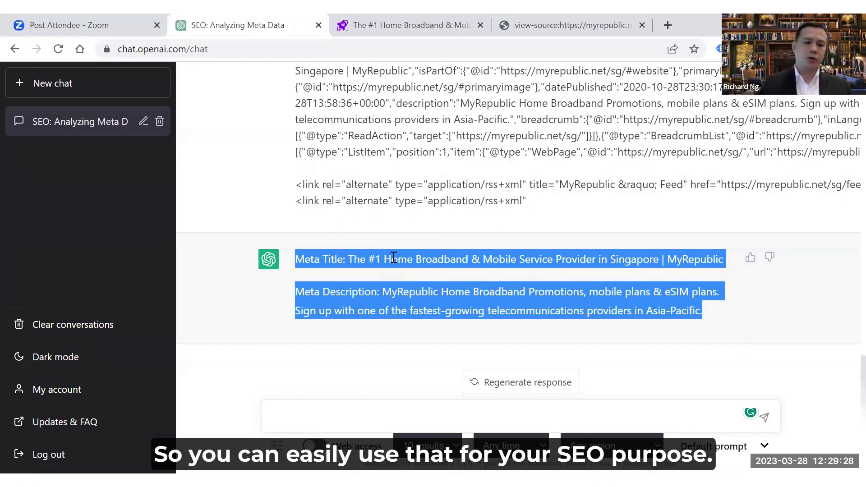
left_click(328, 413)
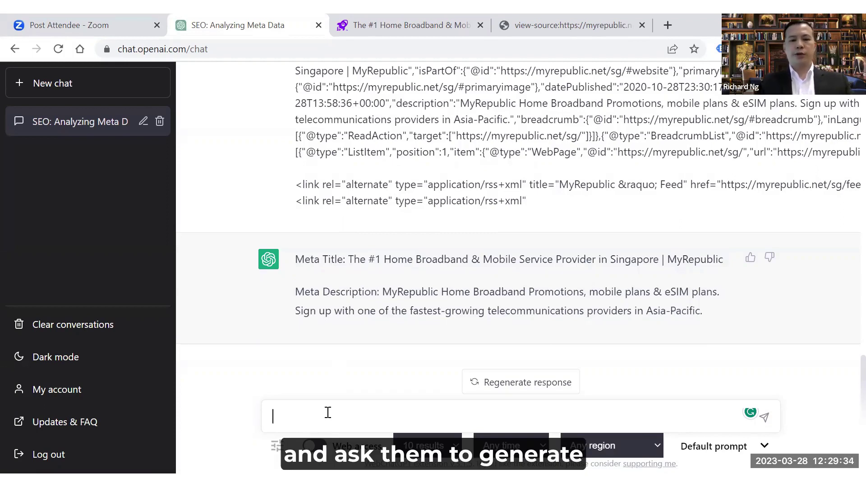
Send 'brainstorm keywords for the website to improve on the SEO ranking in google search'.
type("gene")
key("BackSpace")
key("BackSpace")
key("BackSpace")
key("BackSpace")
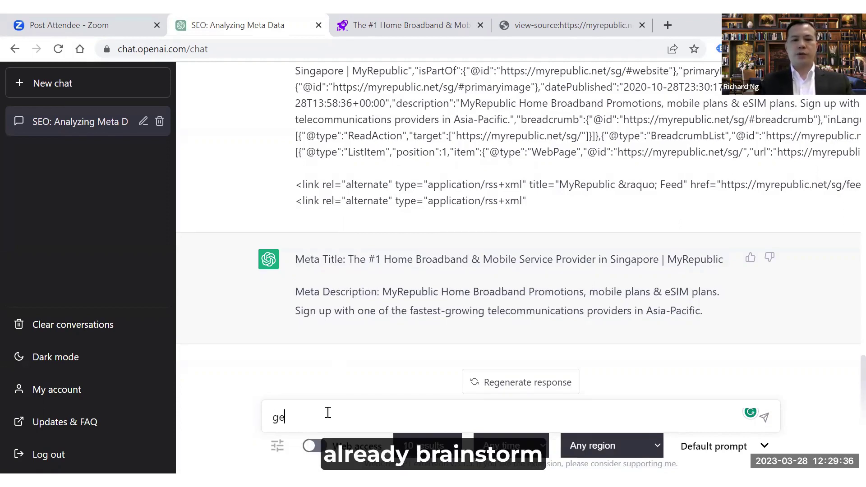
type("brainst")
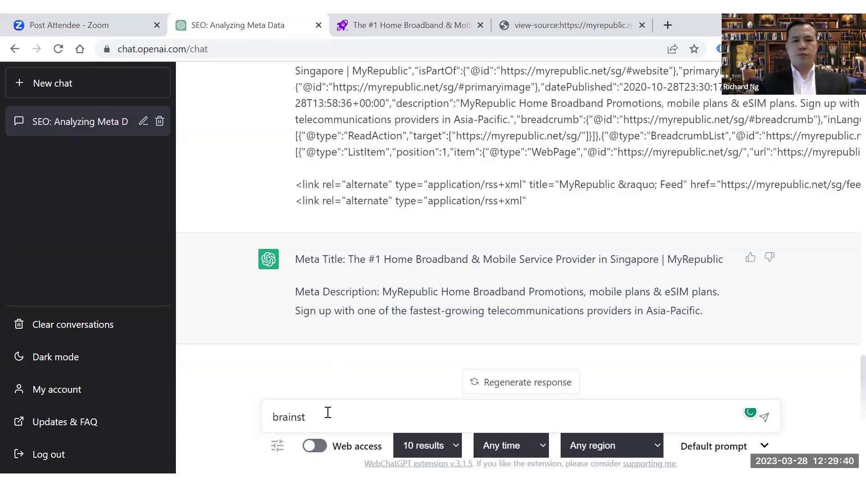
type("ororm")
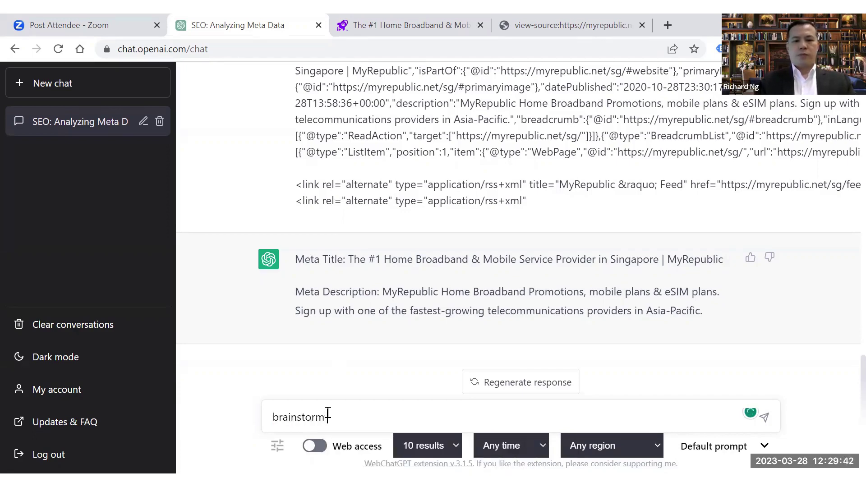
type(" keywor")
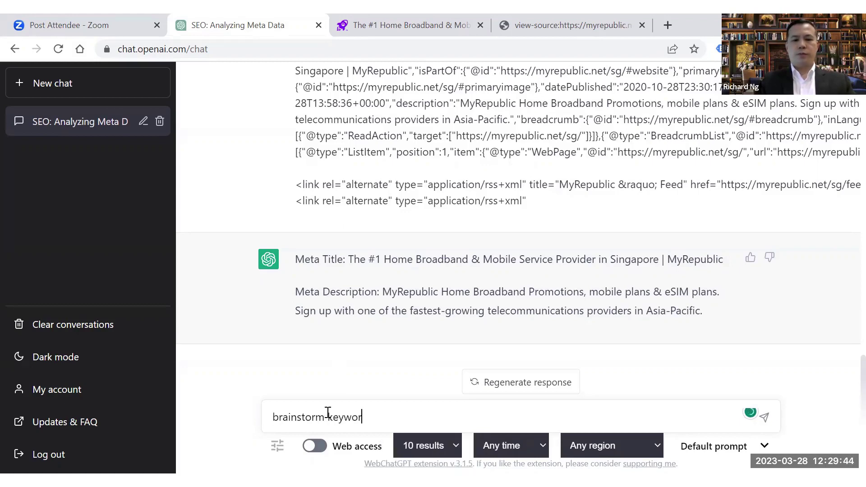
type("ds for the we")
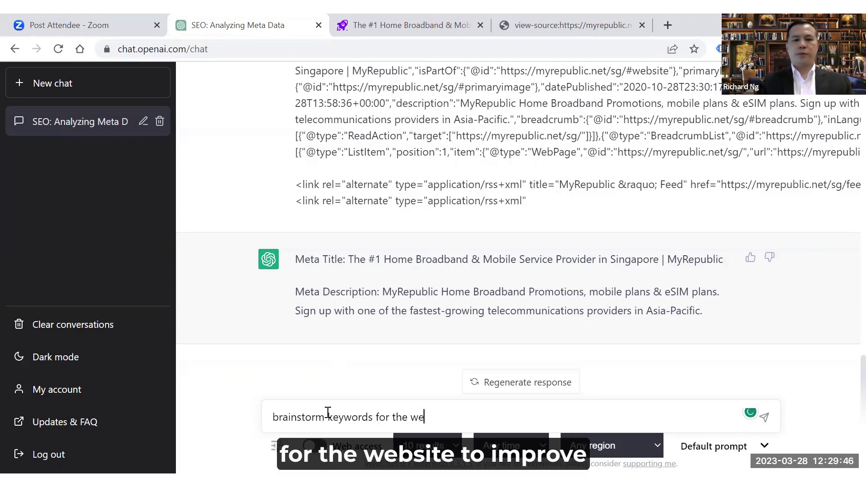
type("bsite to")
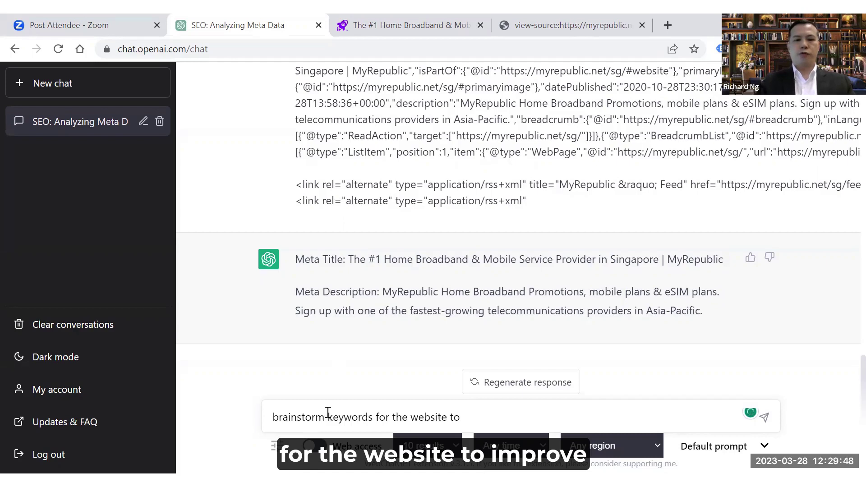
type(" impr")
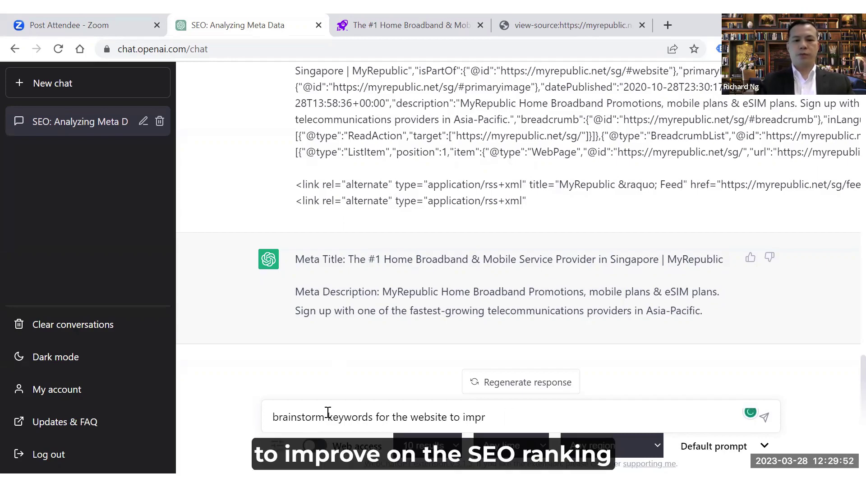
type("ive ove on the S")
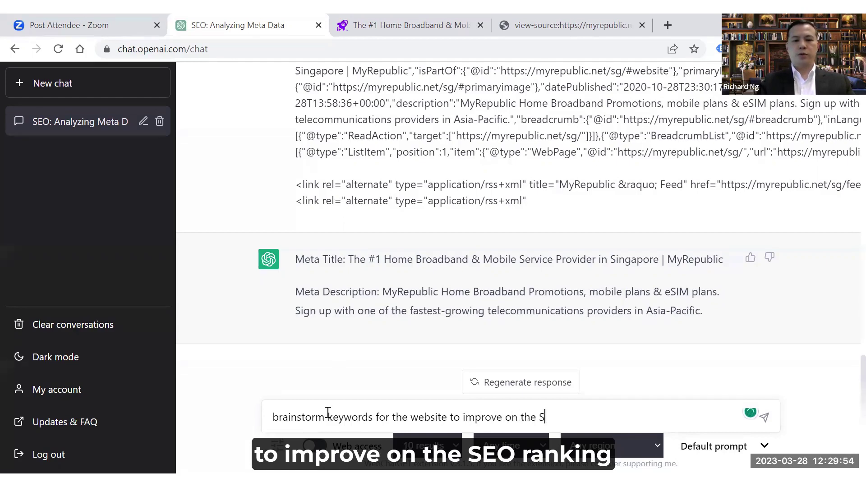
type("EO rankin")
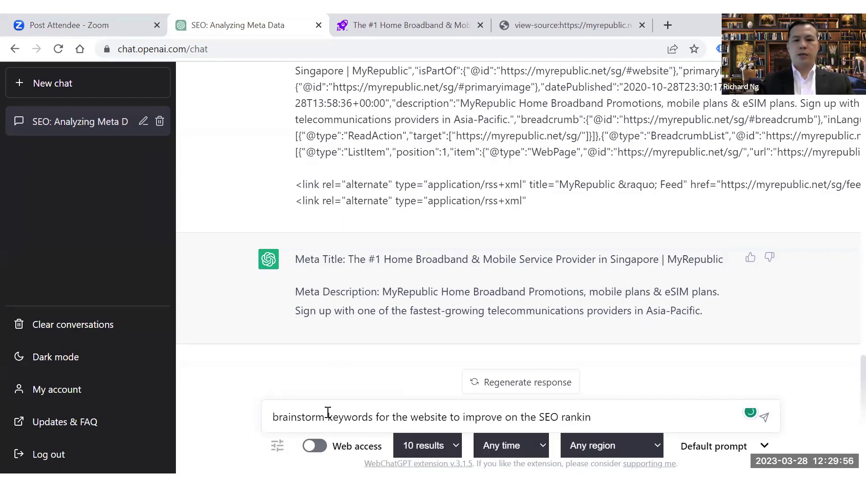
type("g in goog")
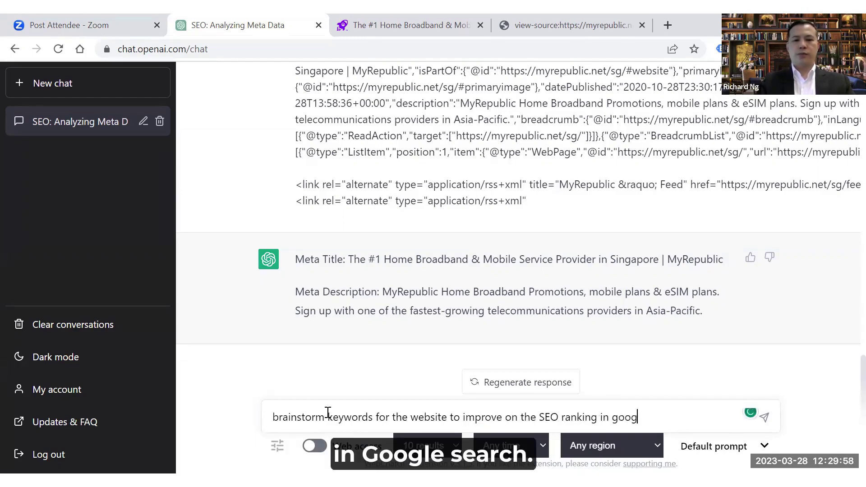
type("lesearch")
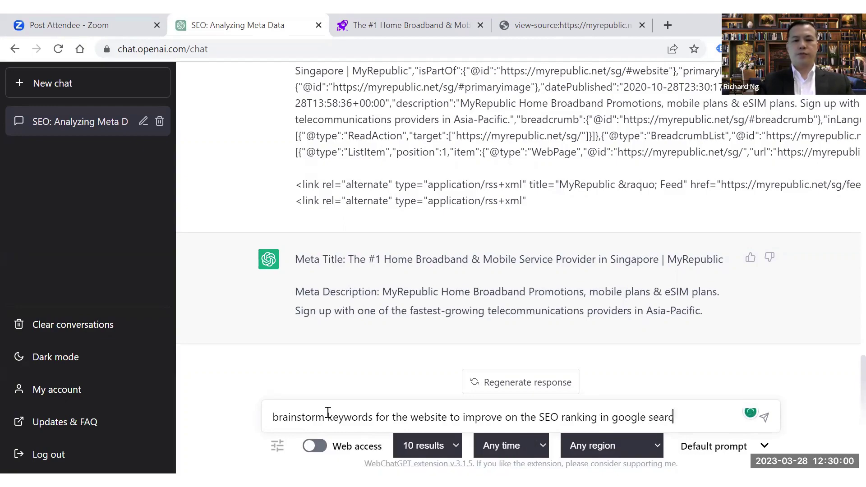
key("Return")
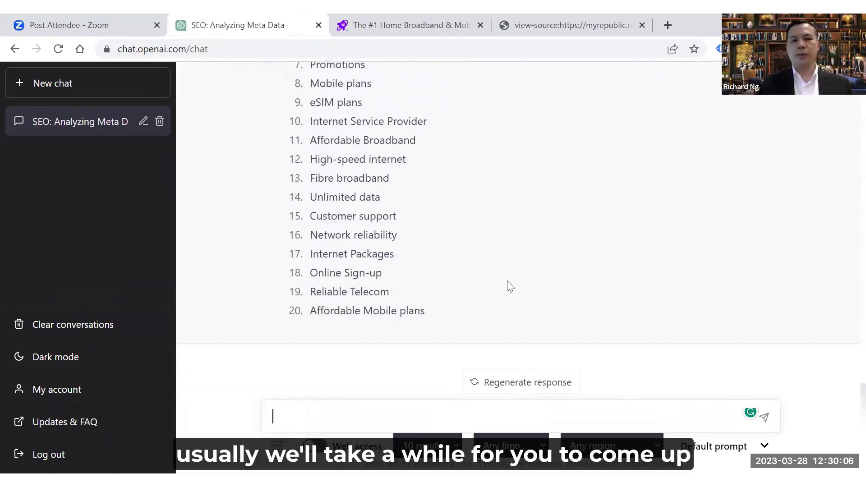
Scroll through the 20-keyword reply, from Home Broadband to Affordable Mobile plans.
scroll(508, 286, "up", 3)
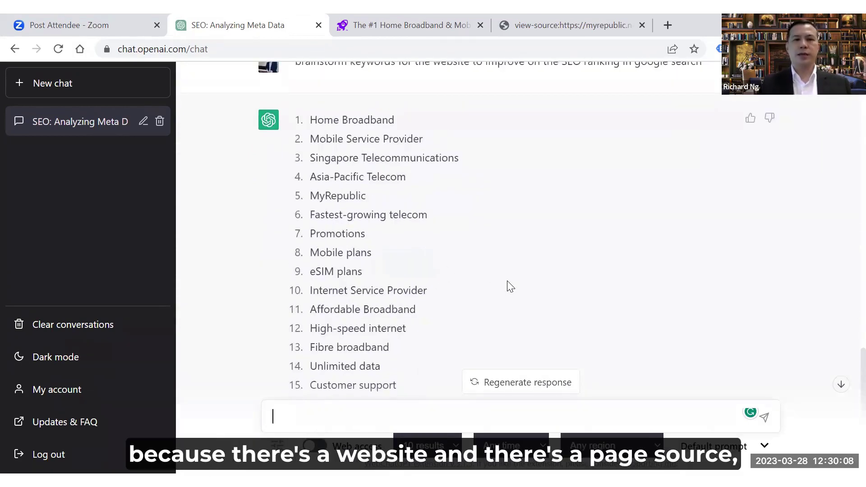
scroll(510, 286, "up", 1)
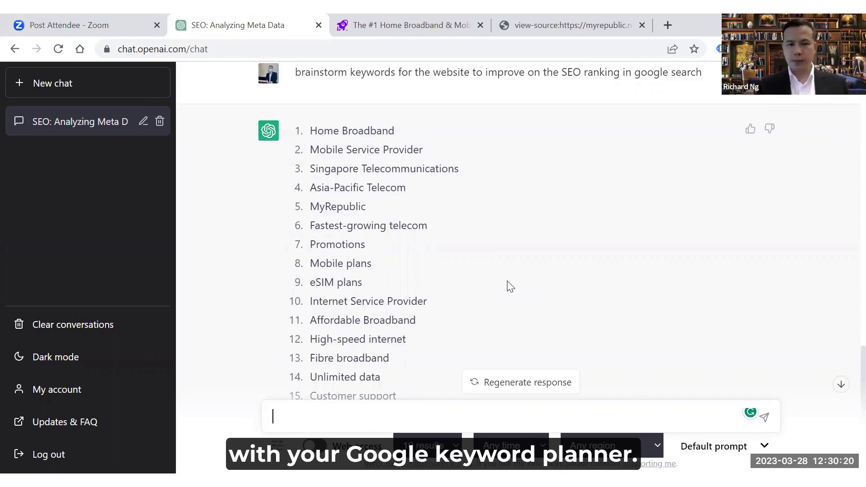
scroll(509, 287, "down", 3)
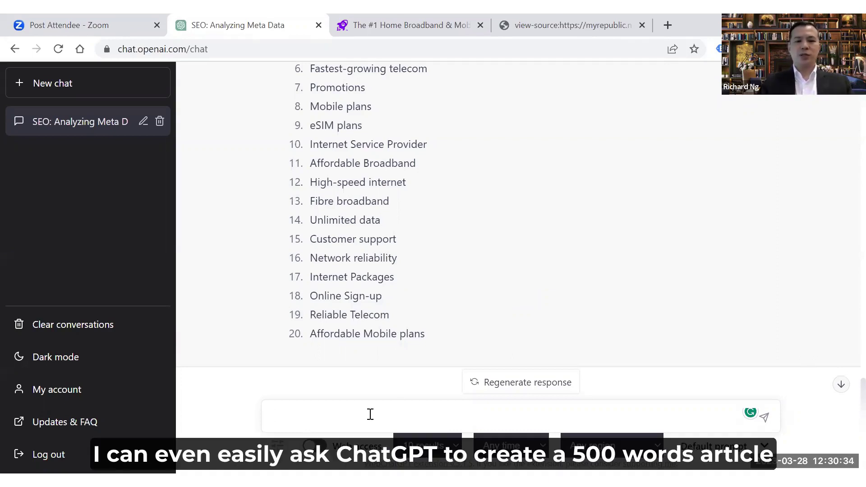
Send 'create a 500 words article about singapore telecommunication industry'.
type("cre")
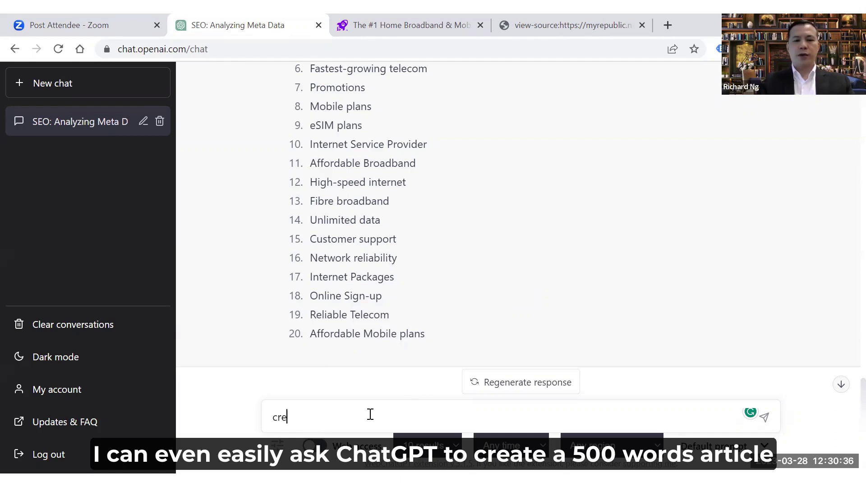
type("ate a 500 wo")
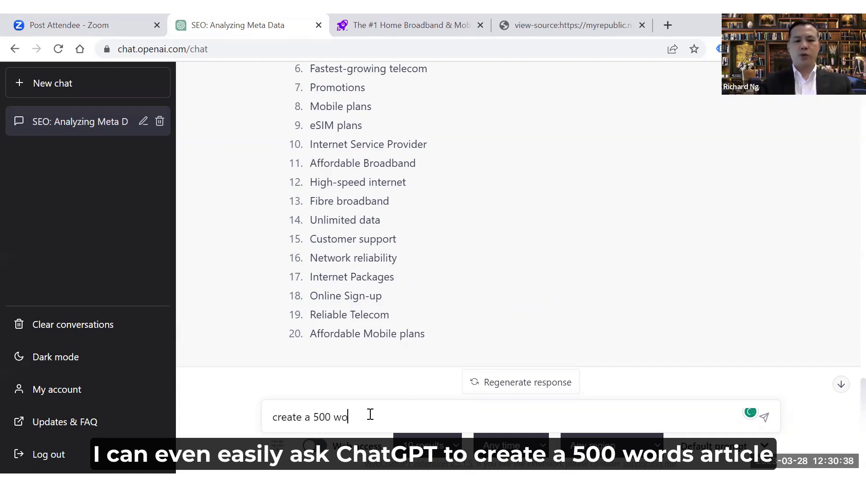
type("rds arti")
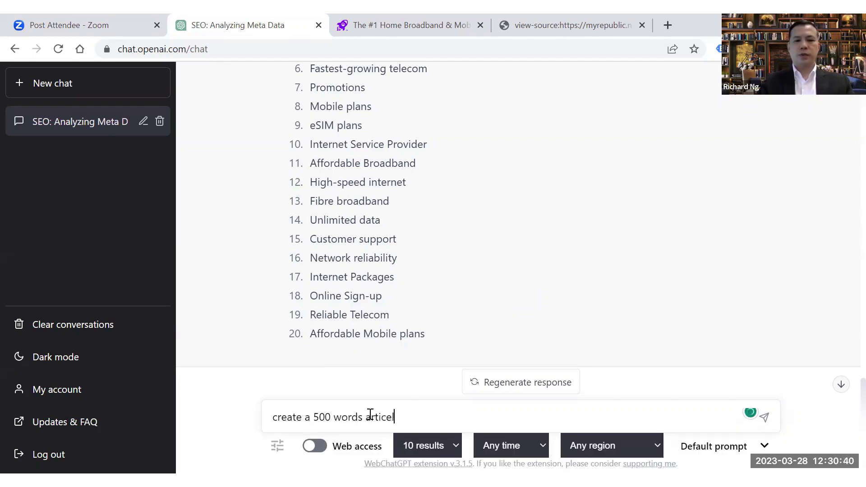
type("cle about")
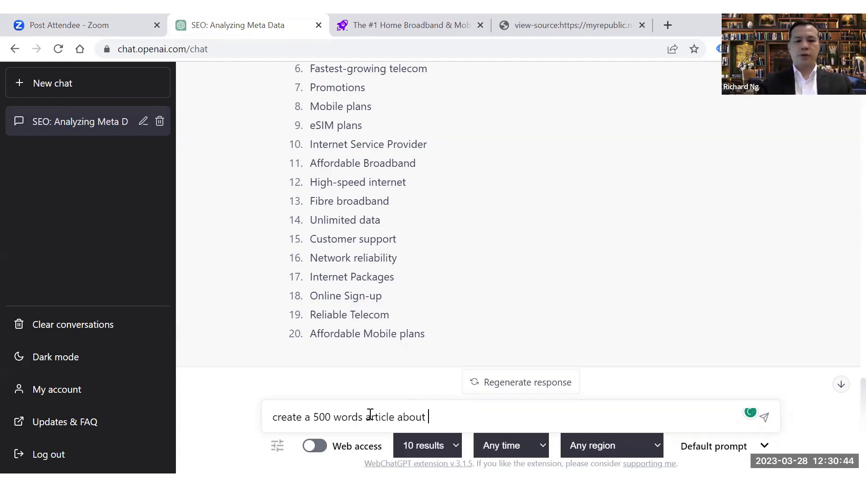
type(" singapore")
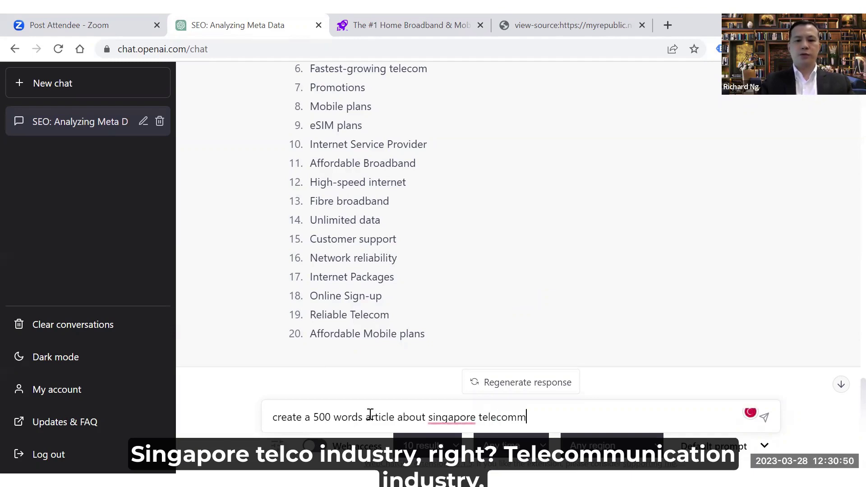
type("telecommunication industry")
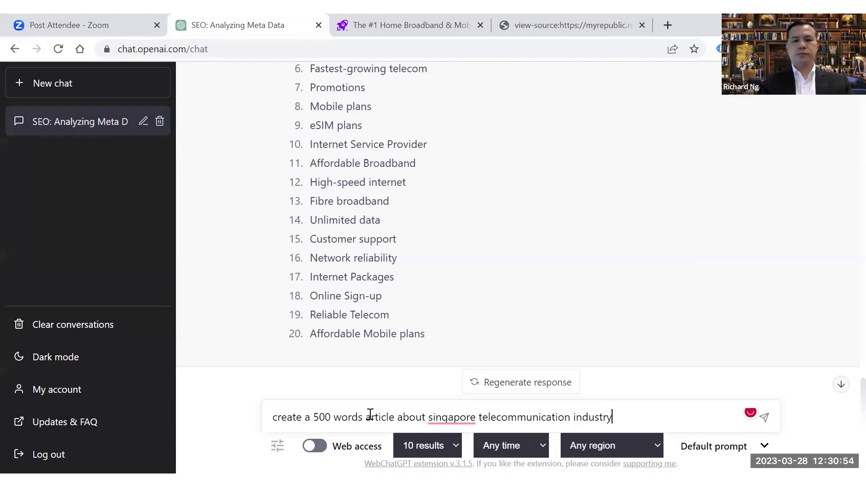
key("Return")
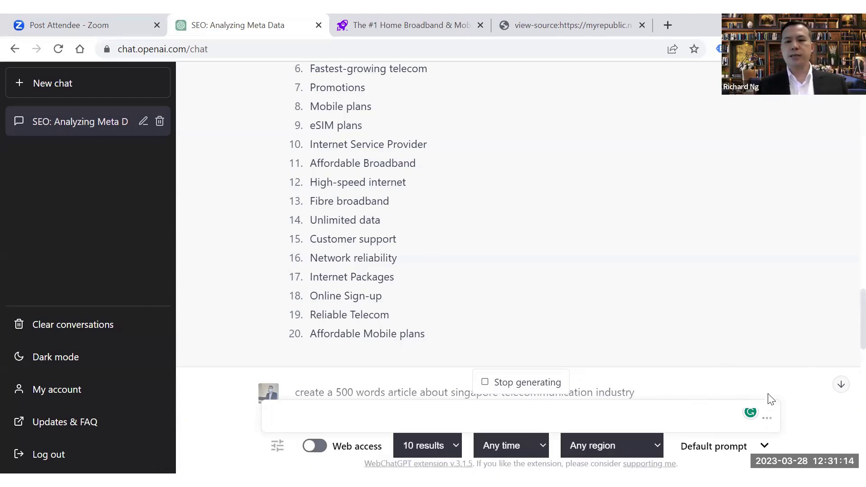
Scroll through the finished article on Singtel, StarHub, M1 and IMDA down to its conclusion.
scroll(847, 318, "down", 8)
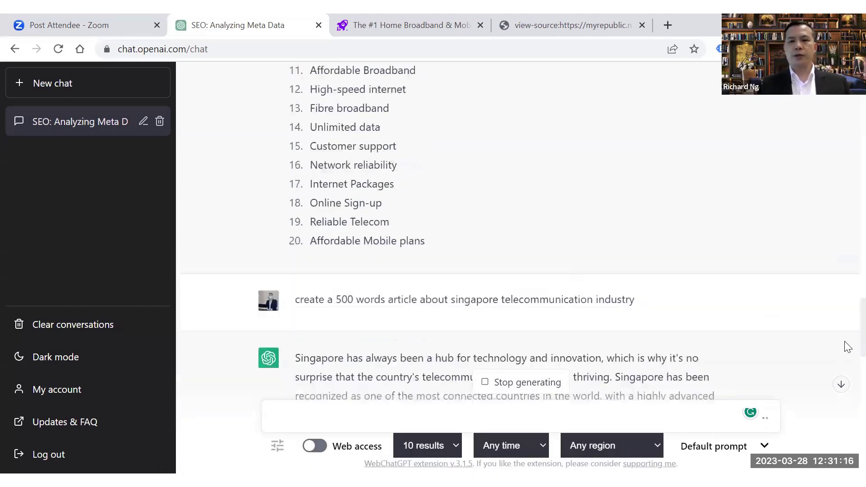
scroll(847, 354, "up", 3)
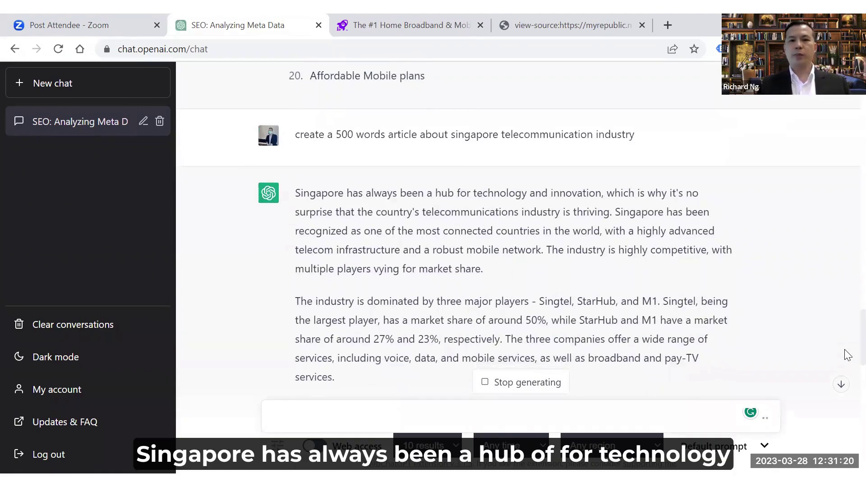
scroll(846, 377, "down", 3)
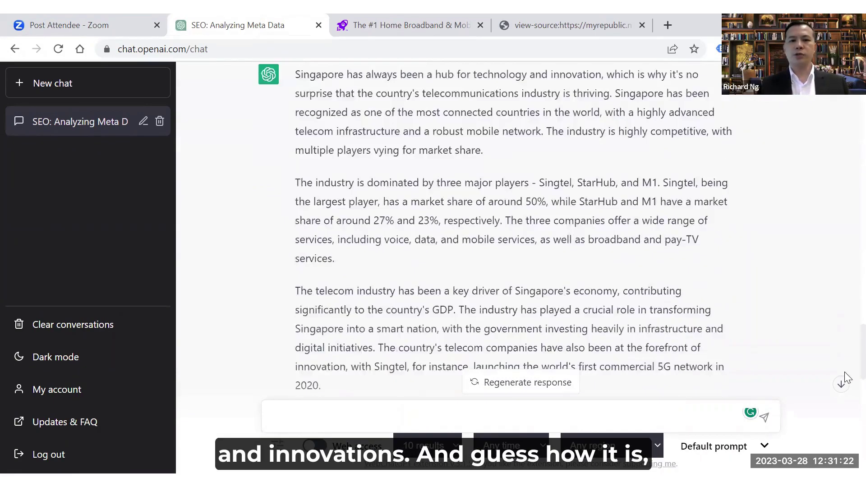
scroll(846, 377, "down", 10)
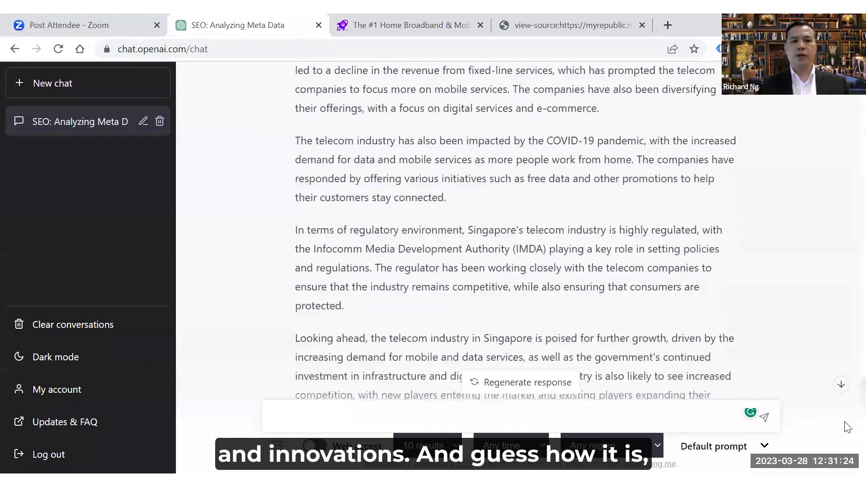
scroll(847, 426, "down", 5)
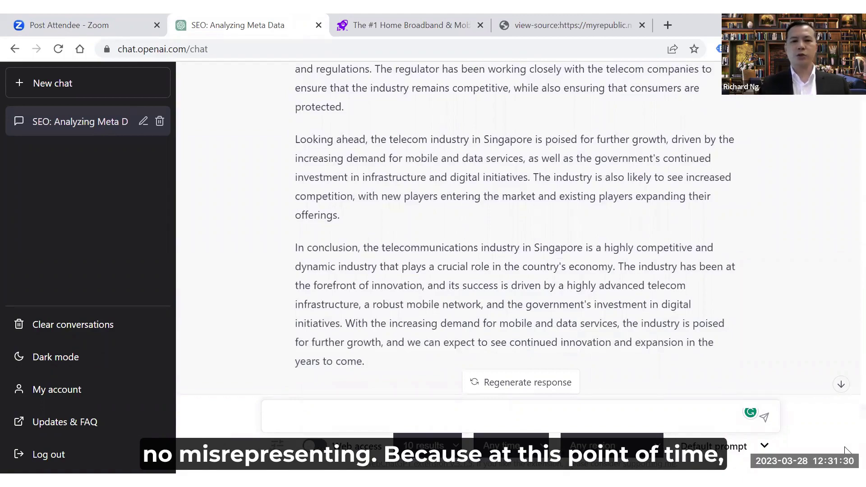
scroll(847, 406, "up", 15)
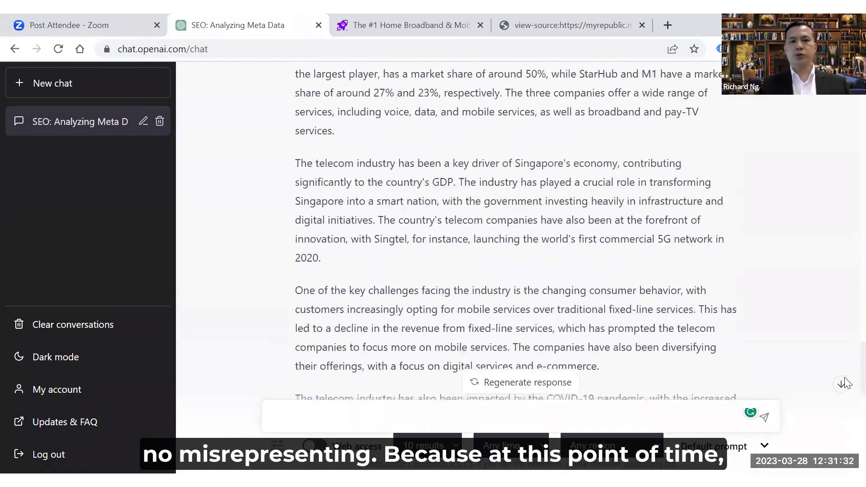
scroll(846, 373, "up", 3)
scroll(845, 370, "down", 1)
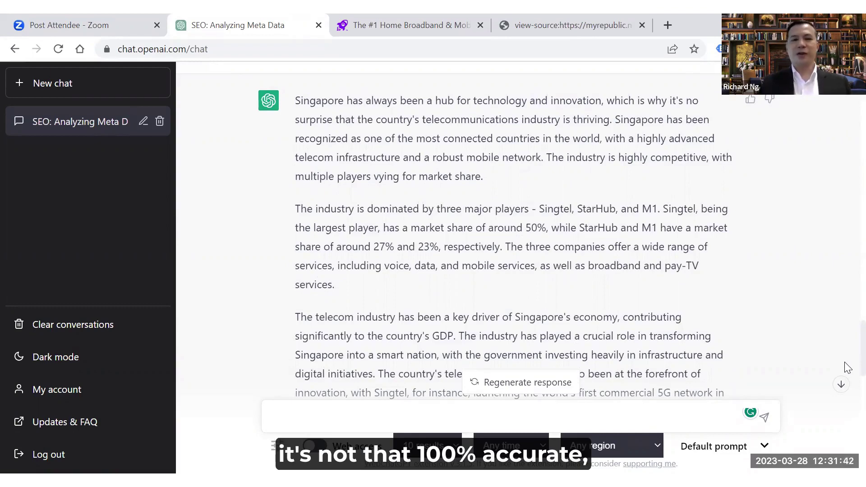
scroll(670, 320, "down", 10)
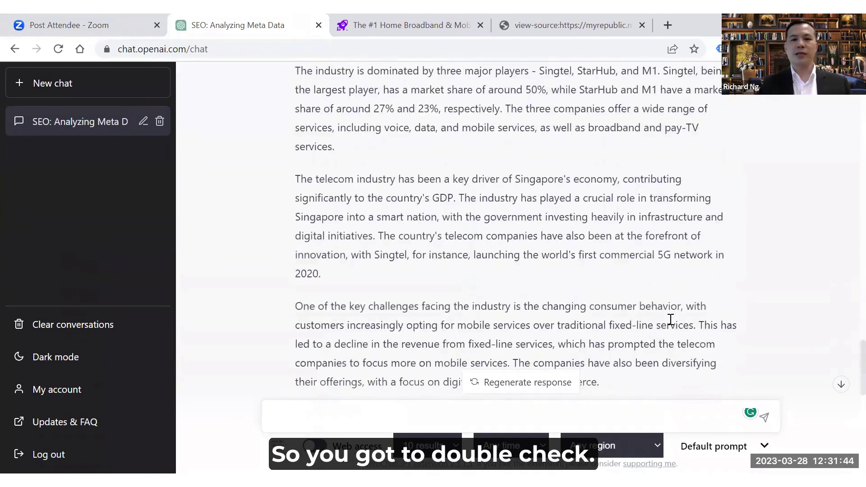
scroll(671, 319, "down", 3)
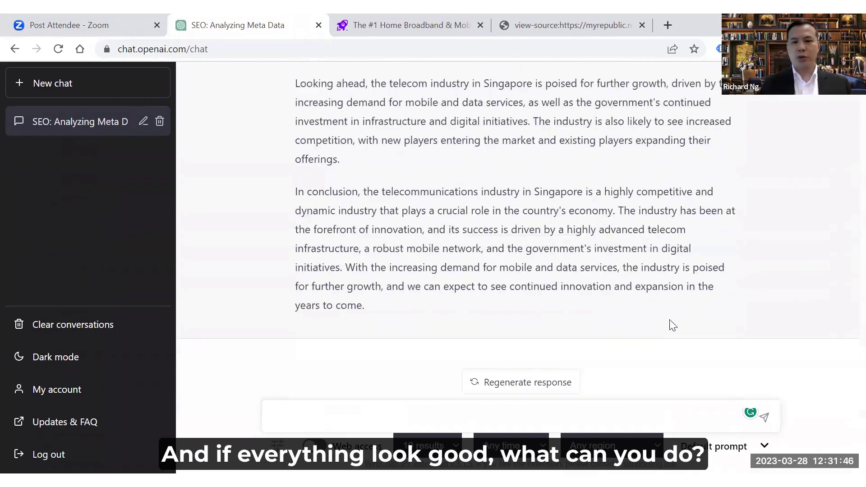
scroll(540, 258, "up", 3)
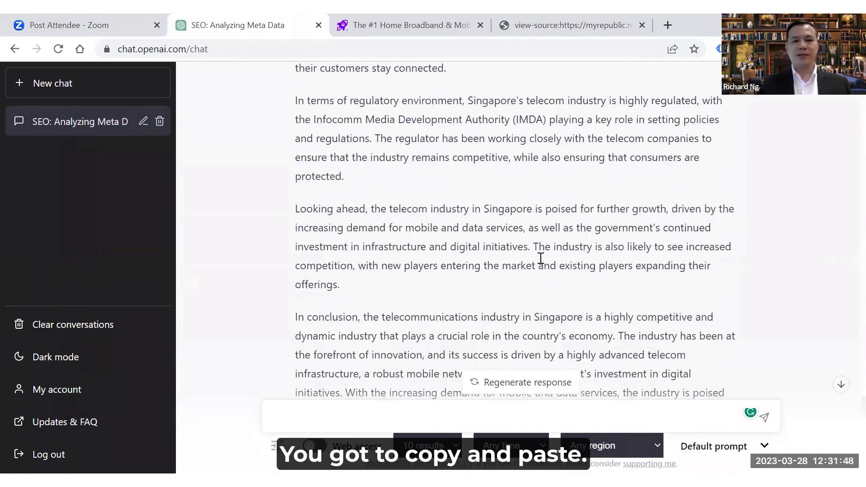
Regenerate the telecom article into a version tracing the industry back to the first telegraph.
left_click(524, 383)
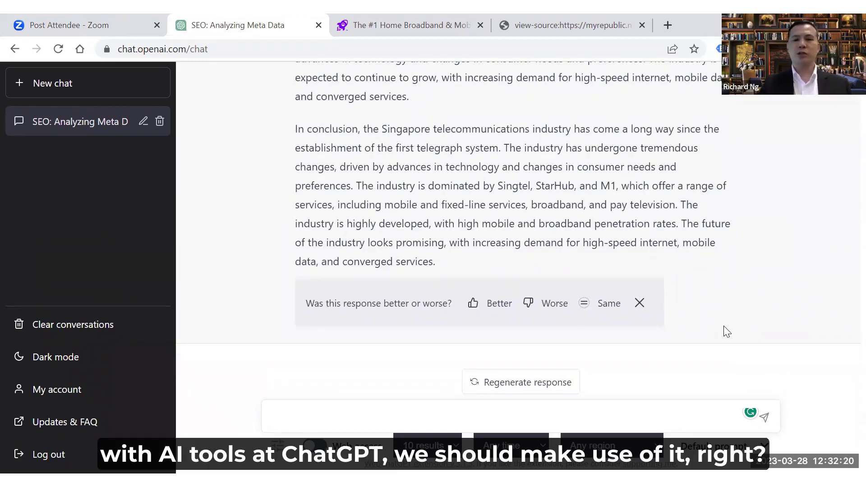
Rate the regenerated article as better and ask ChatGPT to expand the above article into 1000 words.
left_click(475, 306)
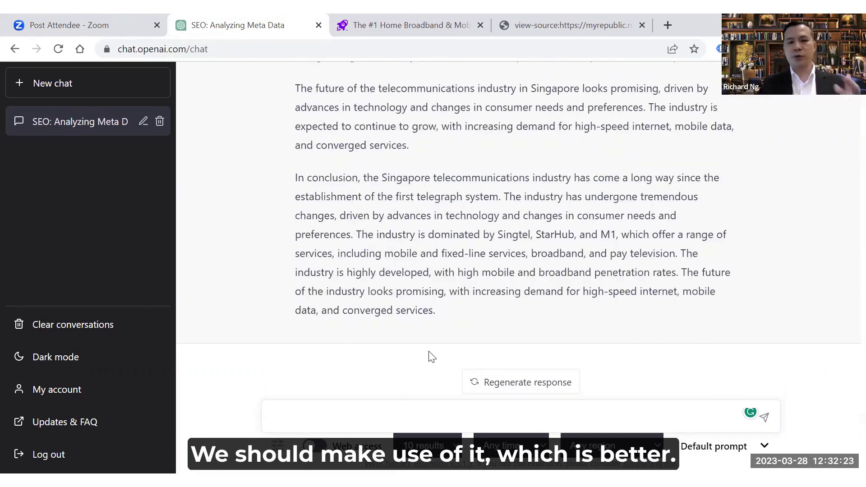
left_click(379, 415)
type("expand")
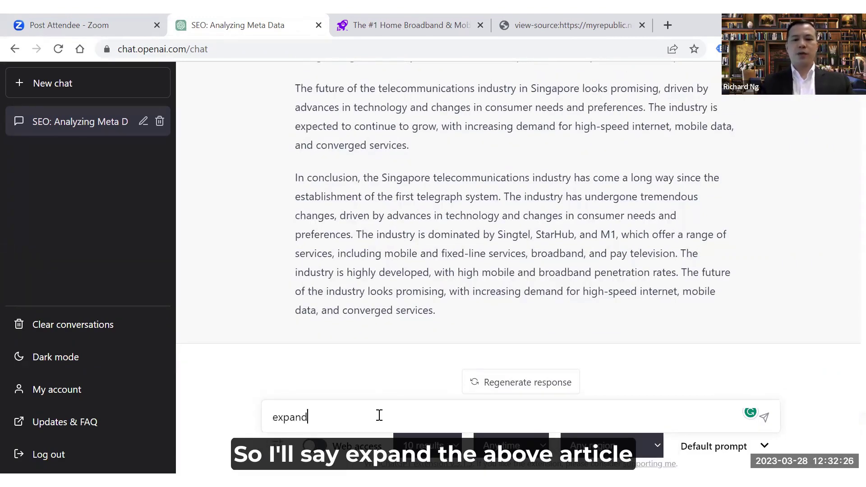
type(" the above arti")
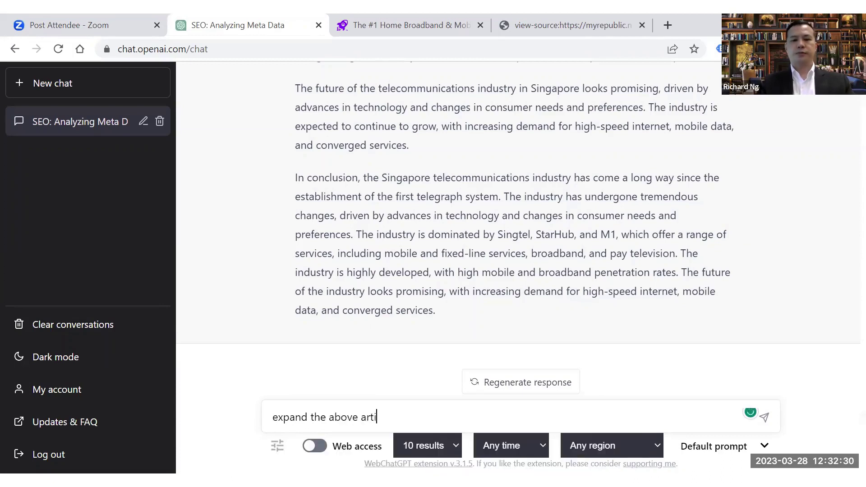
type("cle into 100")
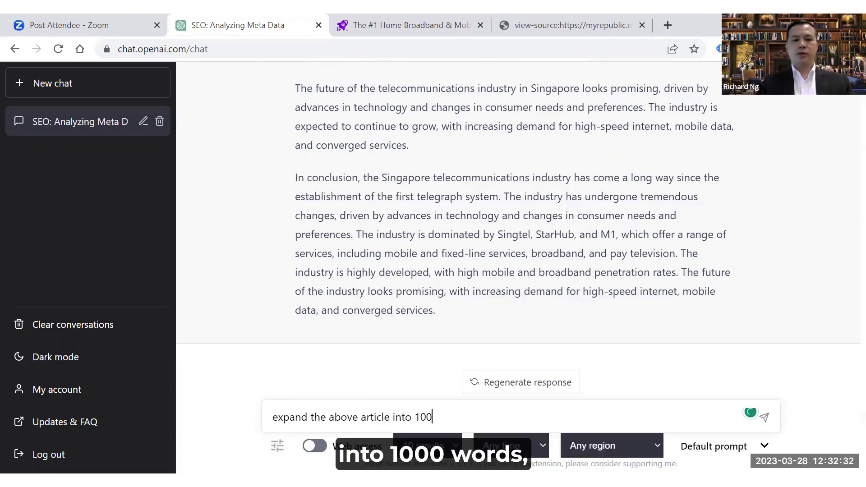
type("0 words")
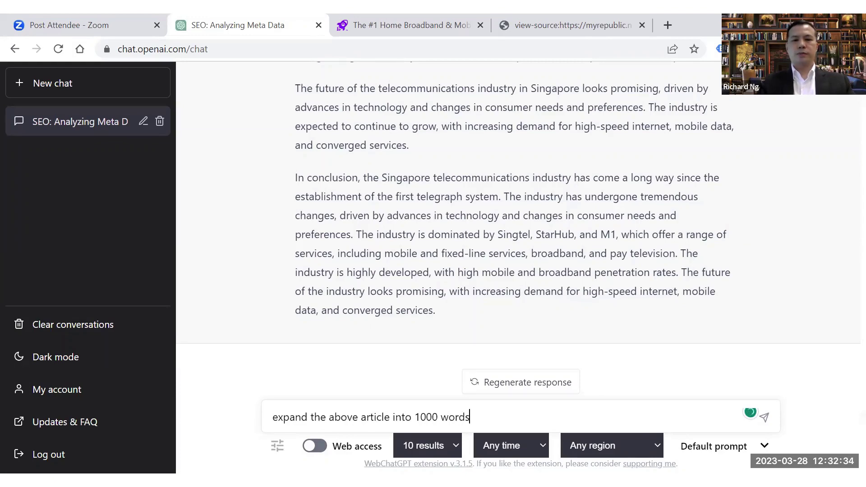
key("Return")
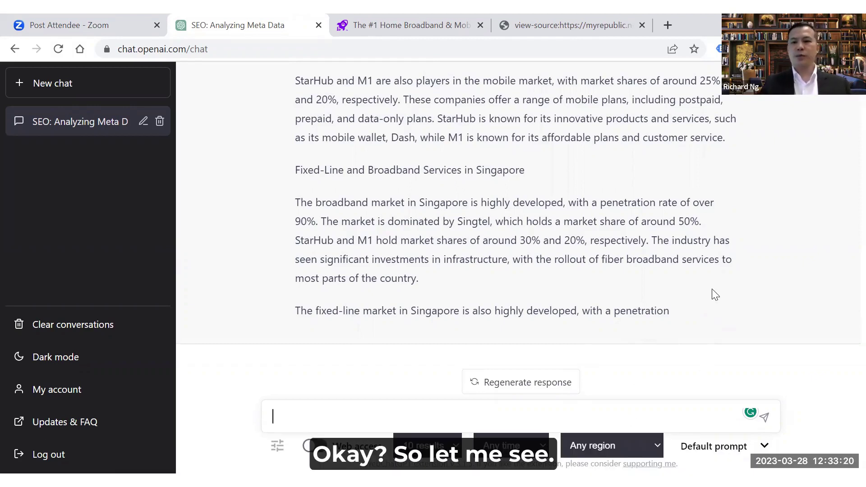
Scroll through the expanded article to review its major players, mobile, and fixed-line broadband sections.
scroll(715, 294, "up", 15)
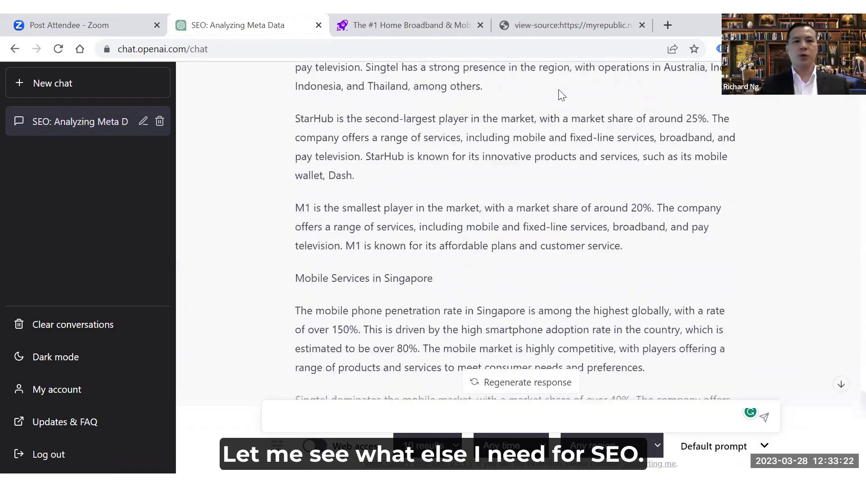
scroll(559, 90, "up", 20)
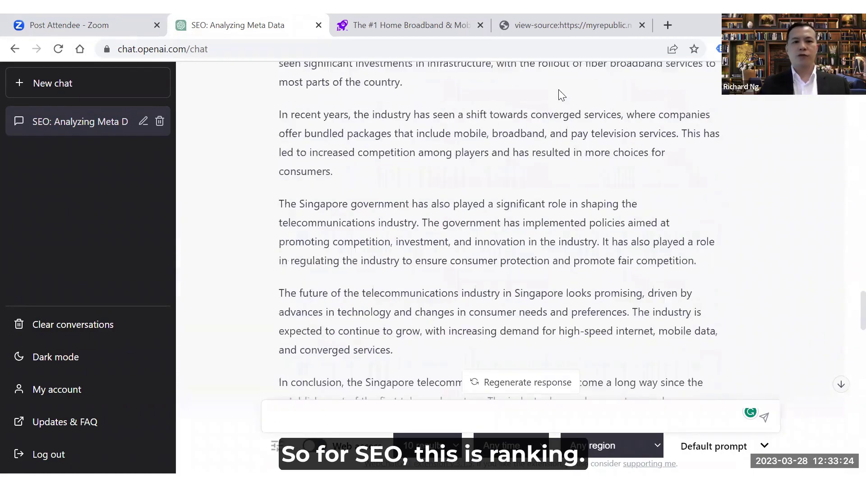
scroll(558, 89, "up", 10)
scroll(384, 410, "down", 12)
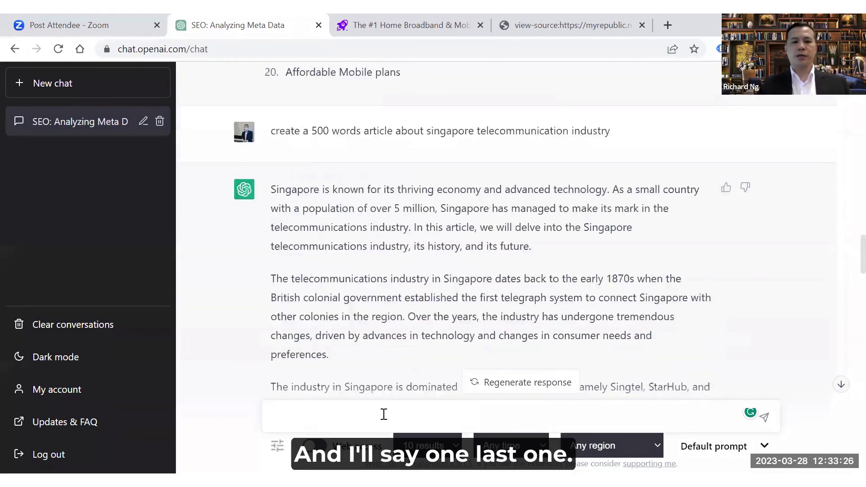
Send the request 'create 10 long tail keyword for this website'.
scroll(384, 414, "down", 10)
type("create")
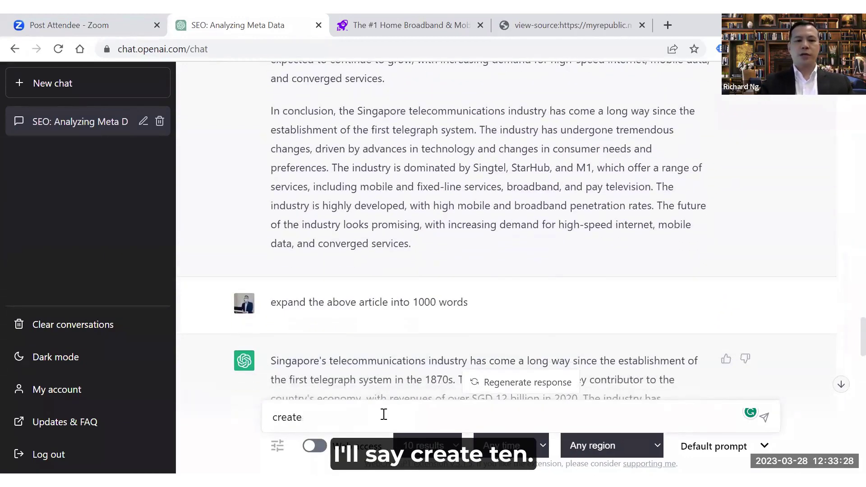
type(" 10 lon")
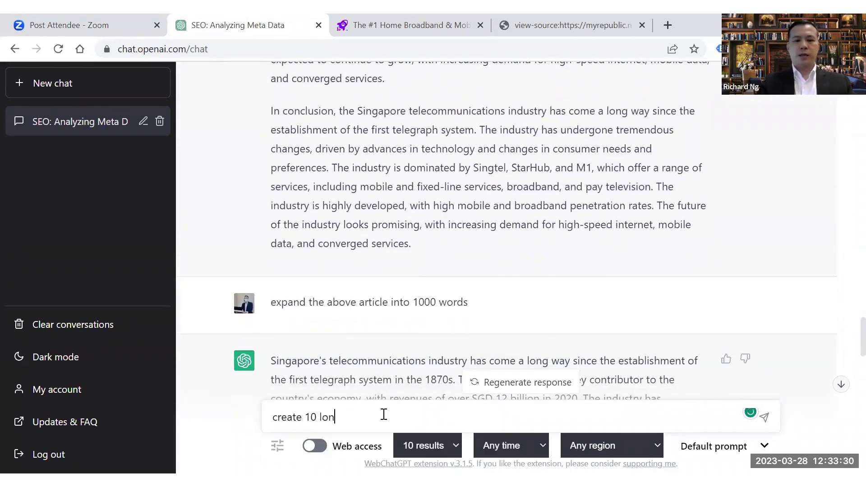
type("g tail k")
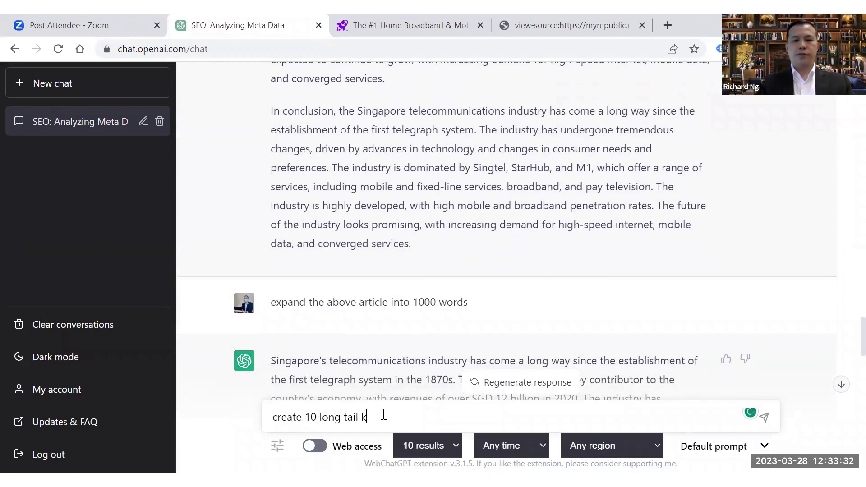
type("eyword f")
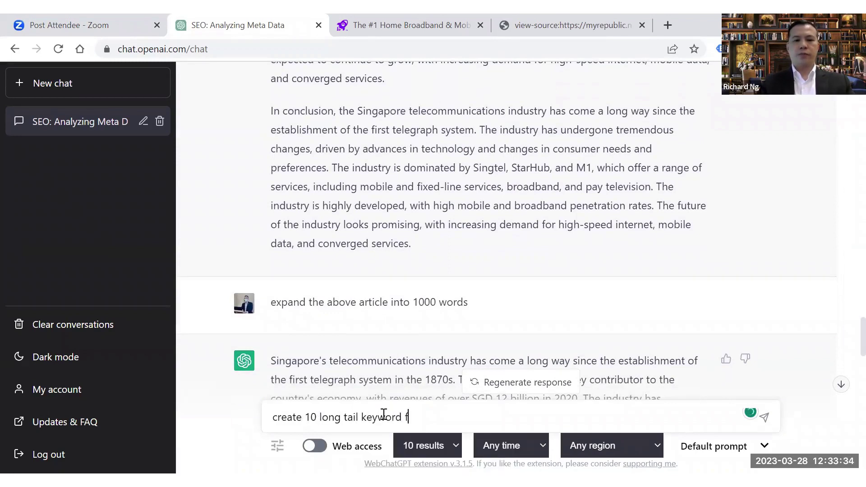
type("or this w")
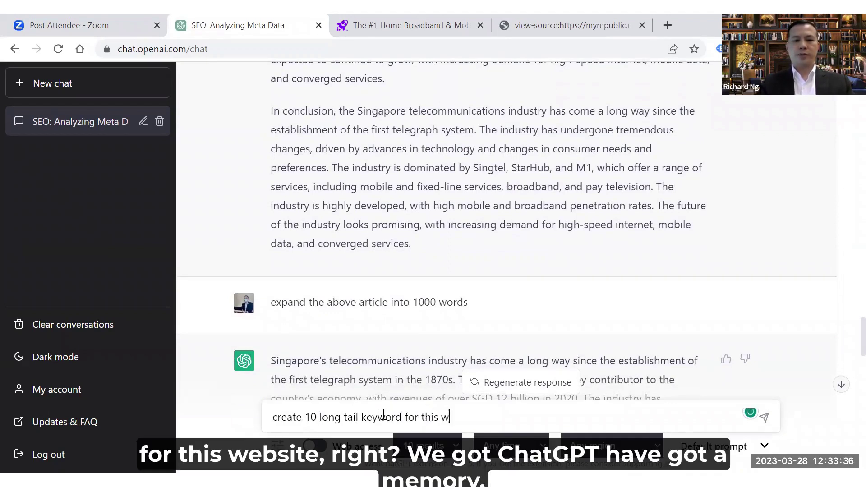
type("ebsite")
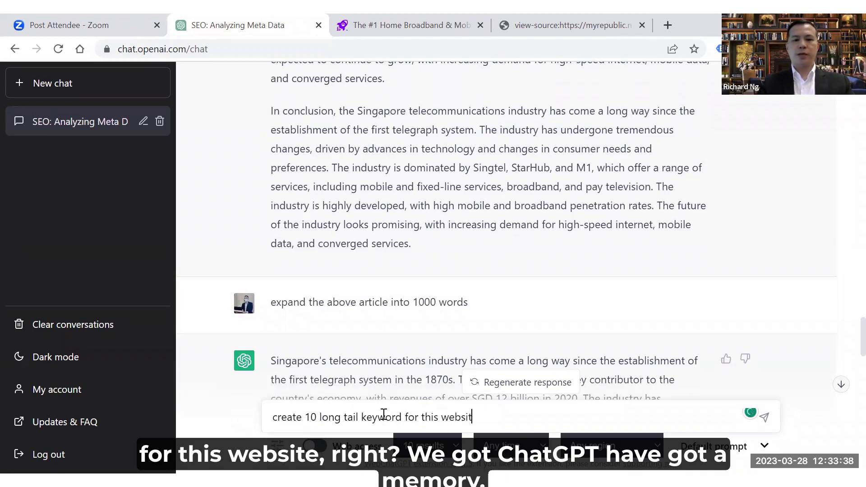
key("Return")
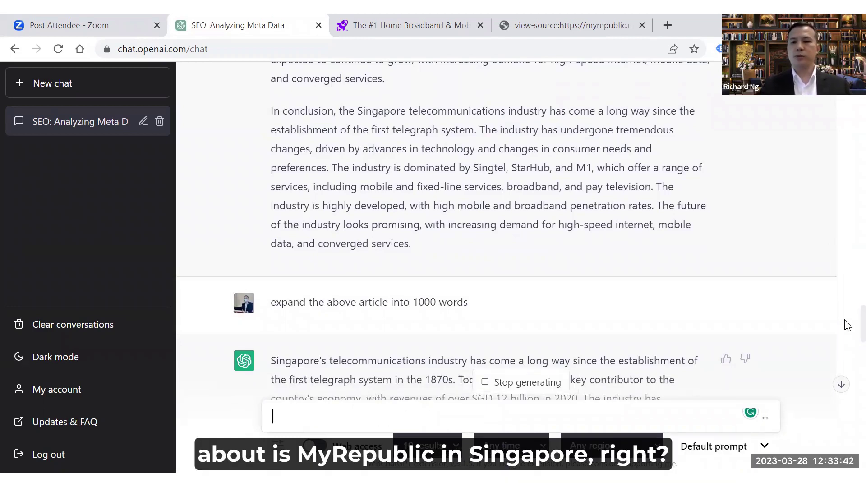
Highlight the ten long-tail keywords, from 'Best home broadband plans in Singapore' onward, then clear the selection.
scroll(507, 217, "down", 20)
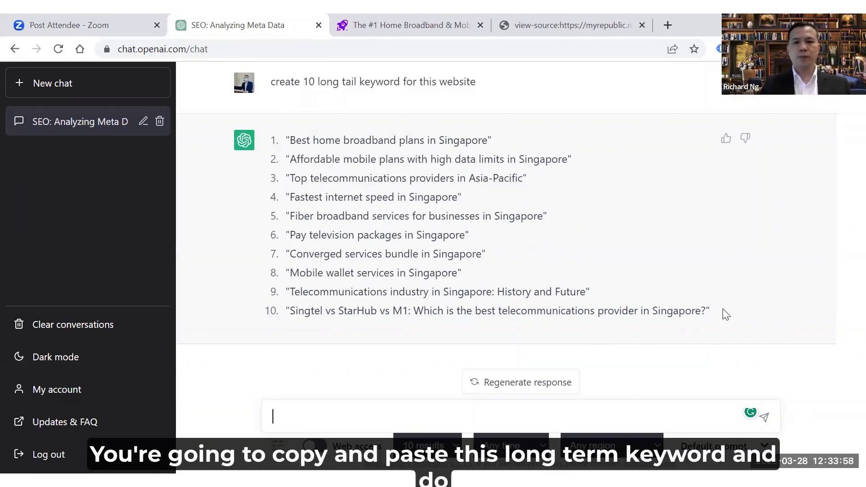
left_click_drag(723, 313, 286, 130)
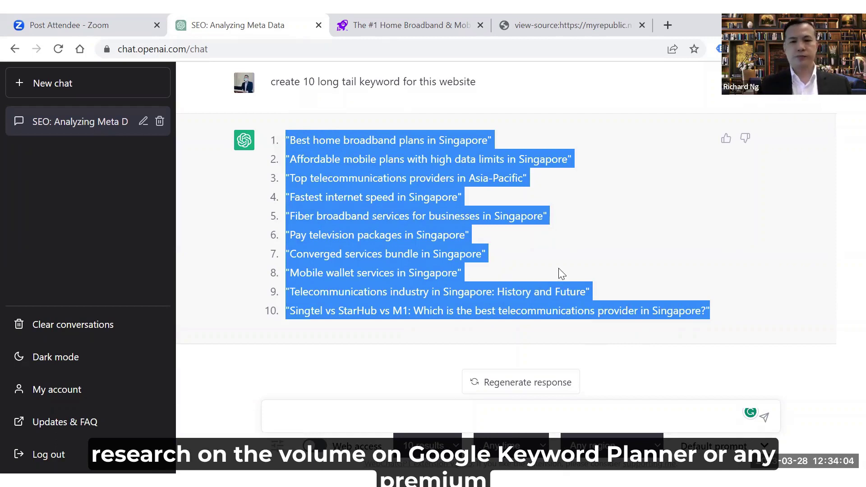
left_click(693, 274)
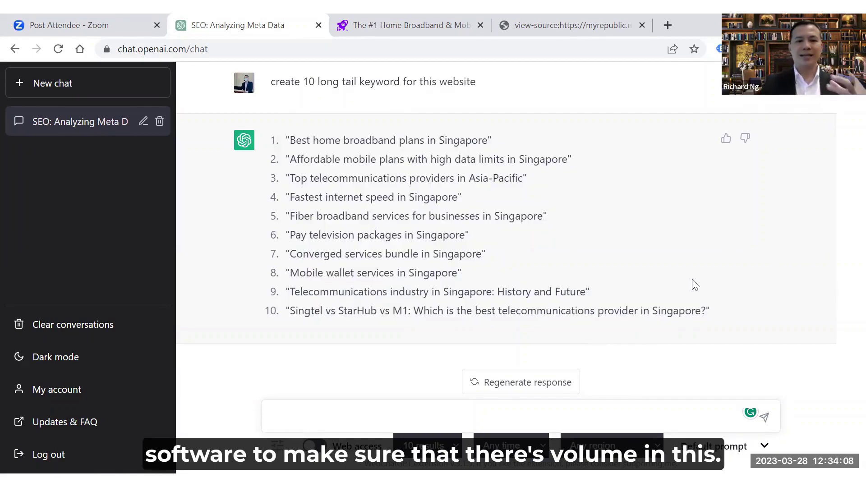